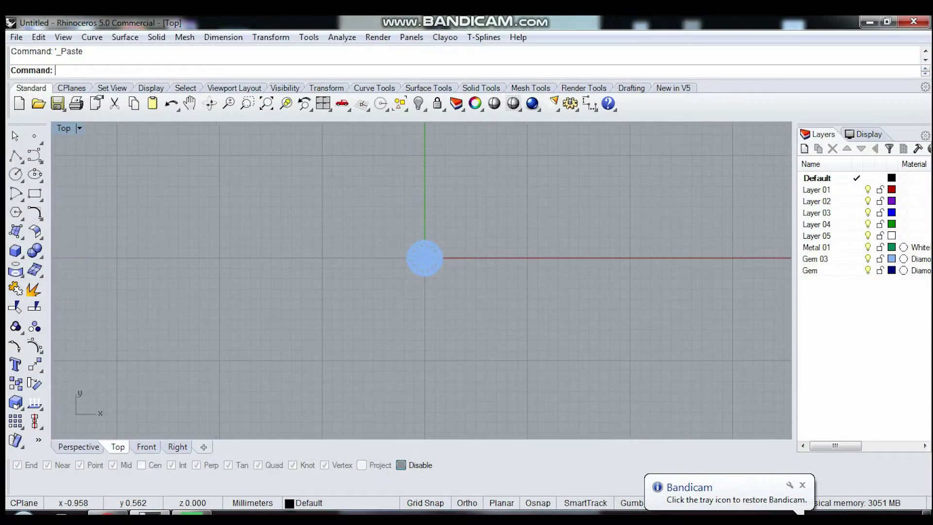
Zoom in on the round brilliant gem pasted at the origin of the Top view
scroll(431, 252, up, 5)
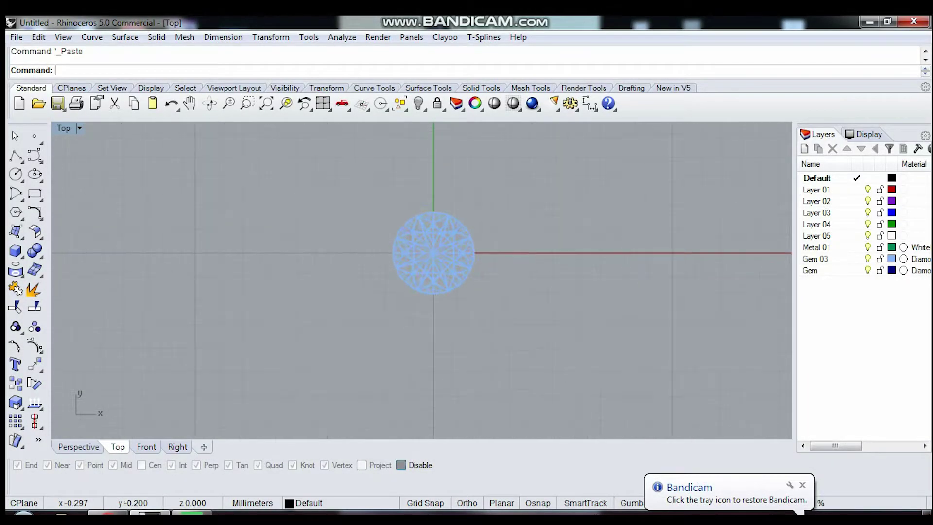
scroll(430, 253, up, 4)
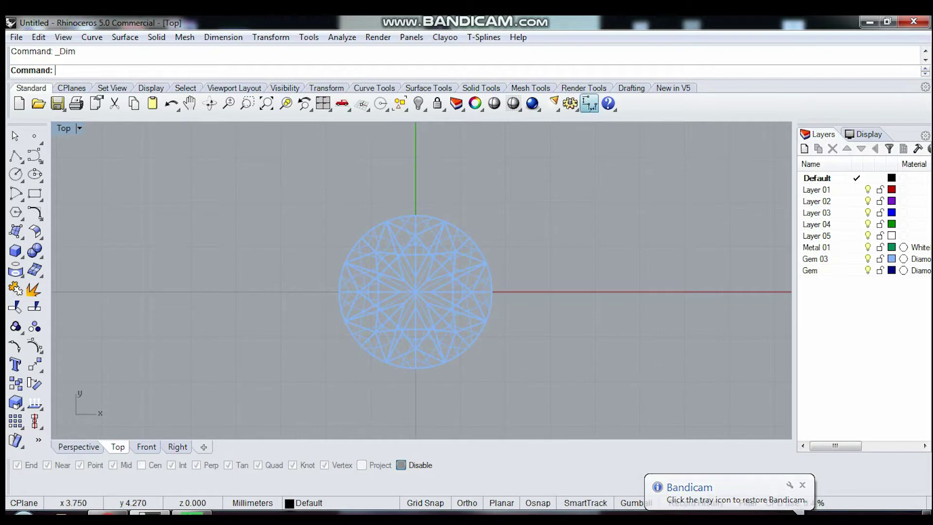
Measure the gem's width edge to edge with a dimension, reading 3.40
click(589, 103)
scroll(344, 298, up, 2)
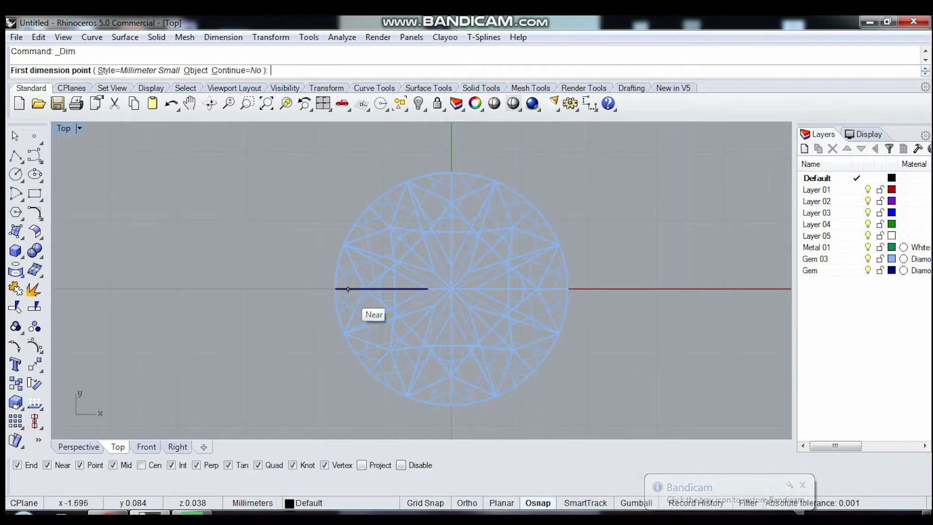
click(335, 289)
click(567, 288)
scroll(568, 288, down, 2)
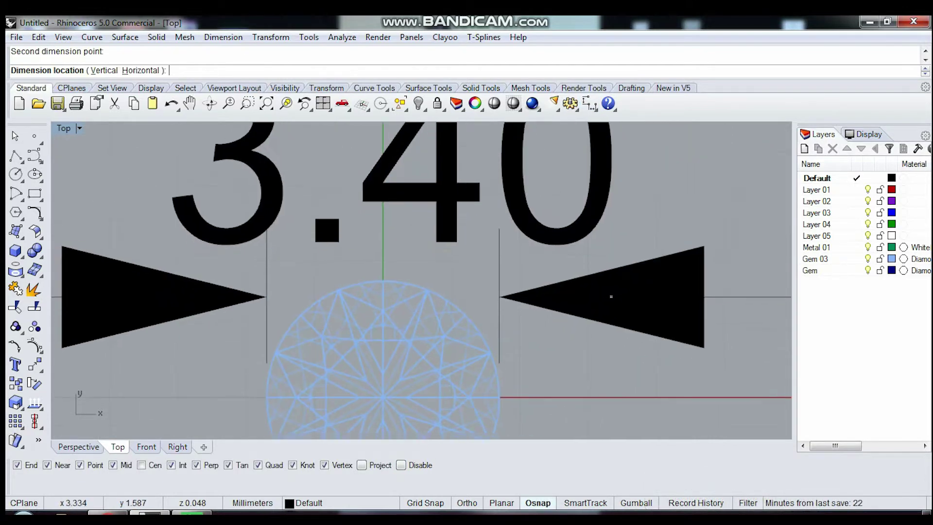
scroll(610, 298, down, 3)
key(Escape)
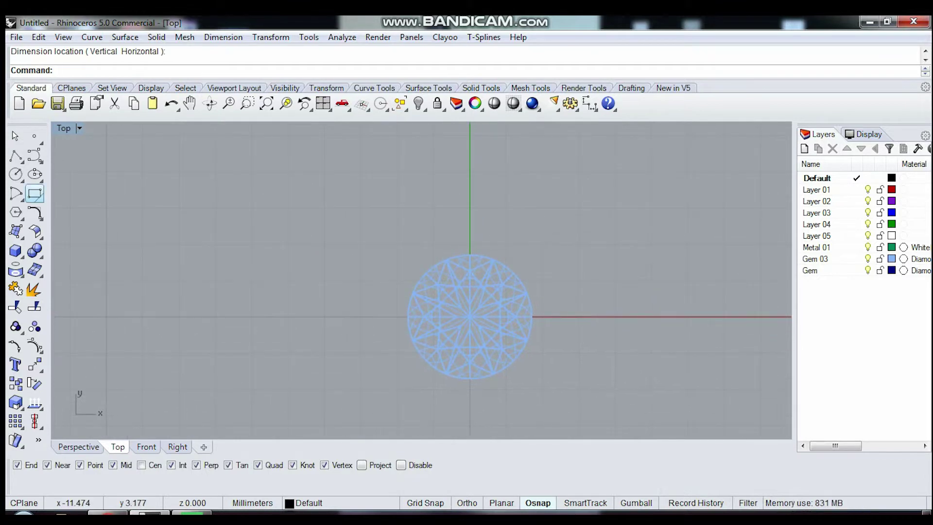
Draw a 3.4 mm diameter circle centred at the origin around the gem
click(15, 174)
text(0)
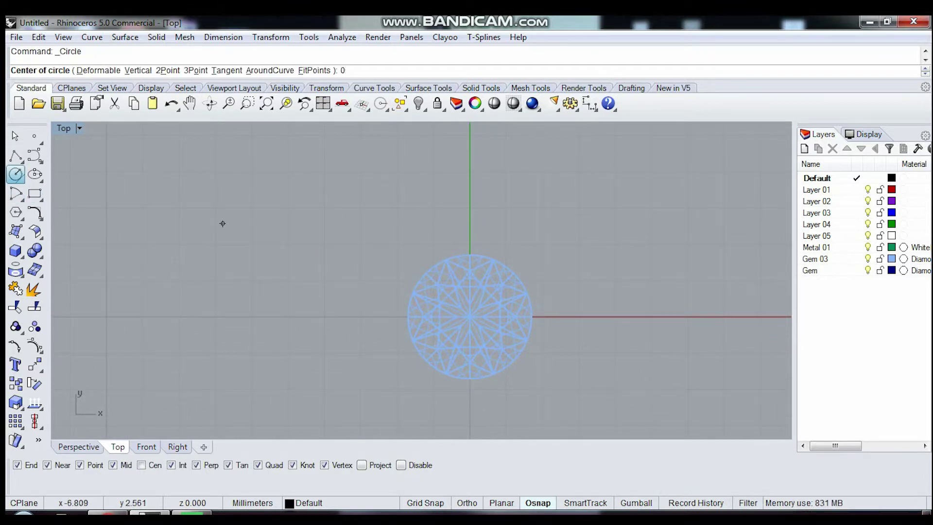
key(Return)
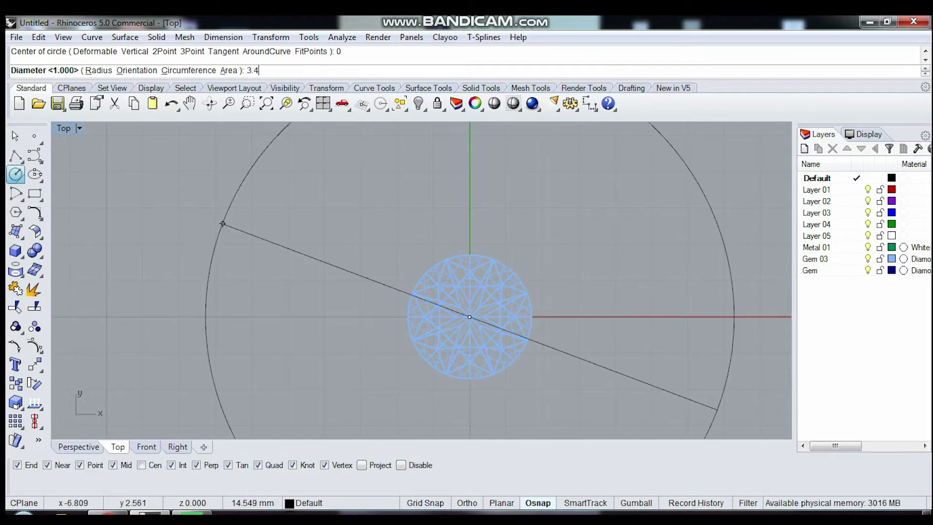
key(Return)
click(428, 335)
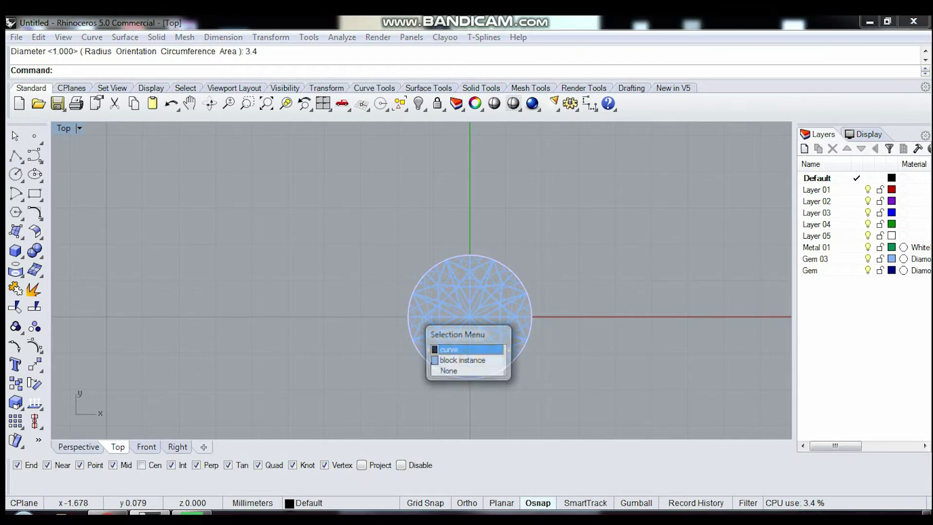
click(444, 348)
scroll(535, 341, up, 2)
key(Escape)
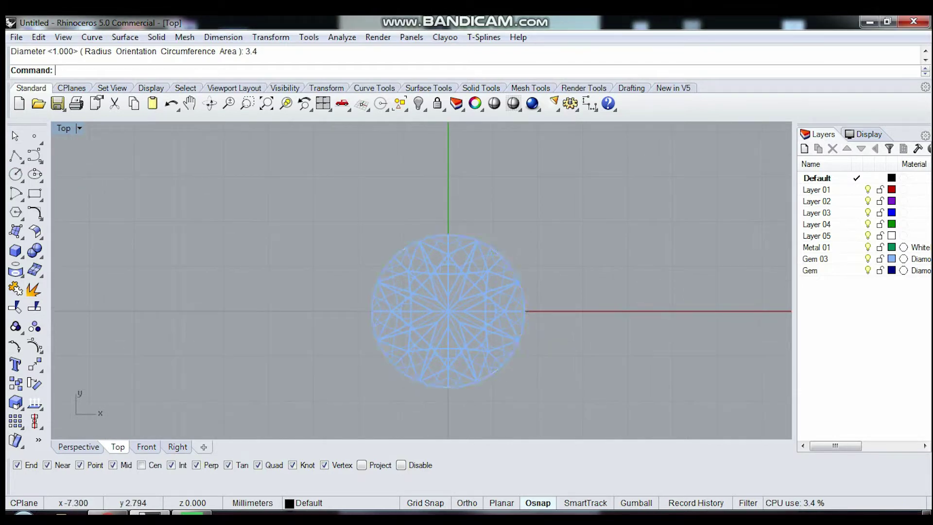
Maximize the Right view and recentre it on the gem
key(ctrl+m)
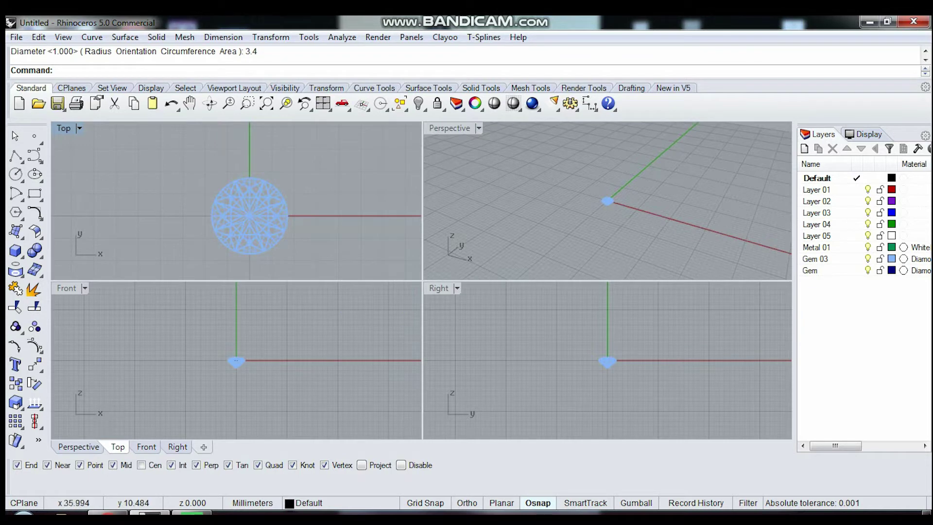
double_click(439, 287)
scroll(427, 292, up, 3)
scroll(427, 291, up, 2)
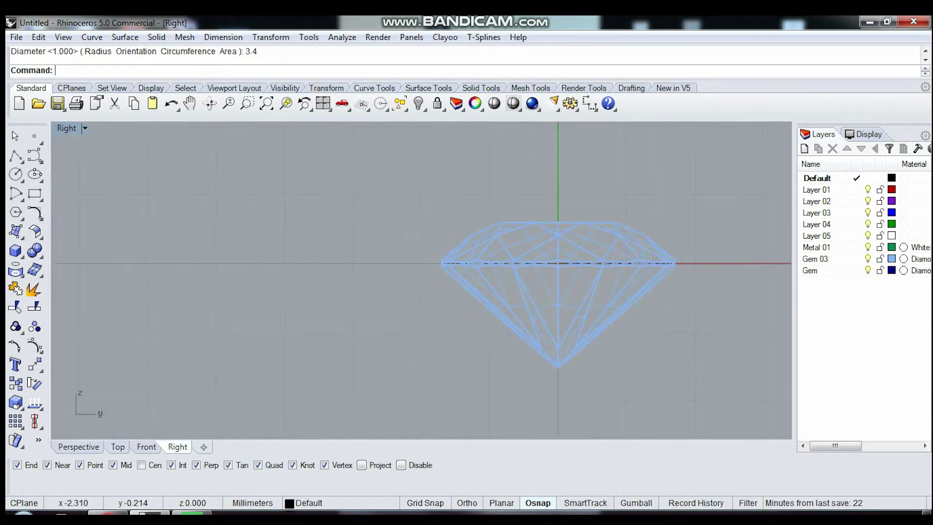
right_drag(486, 316, 478, 286)
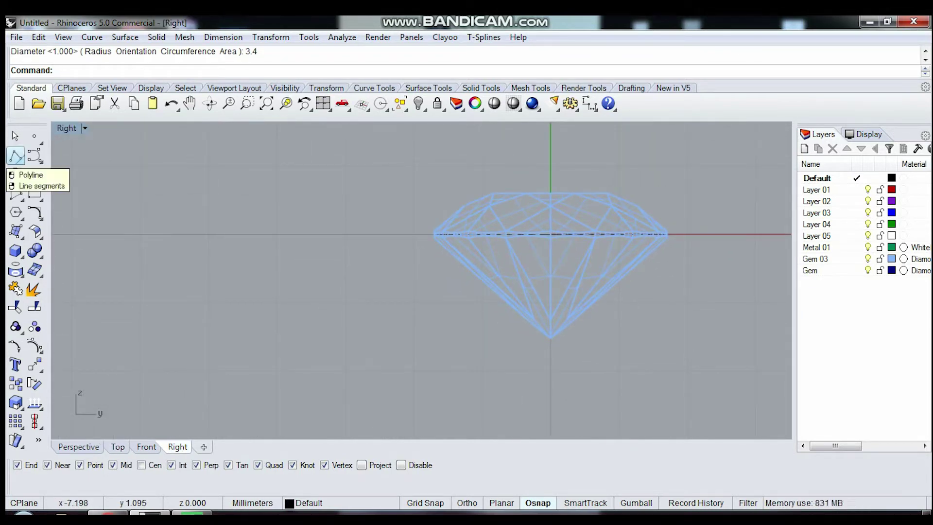
Draw an Ortho-constrained vertical line through the girdle edge, above and below the stone
click(16, 156)
scroll(379, 196, up, 2)
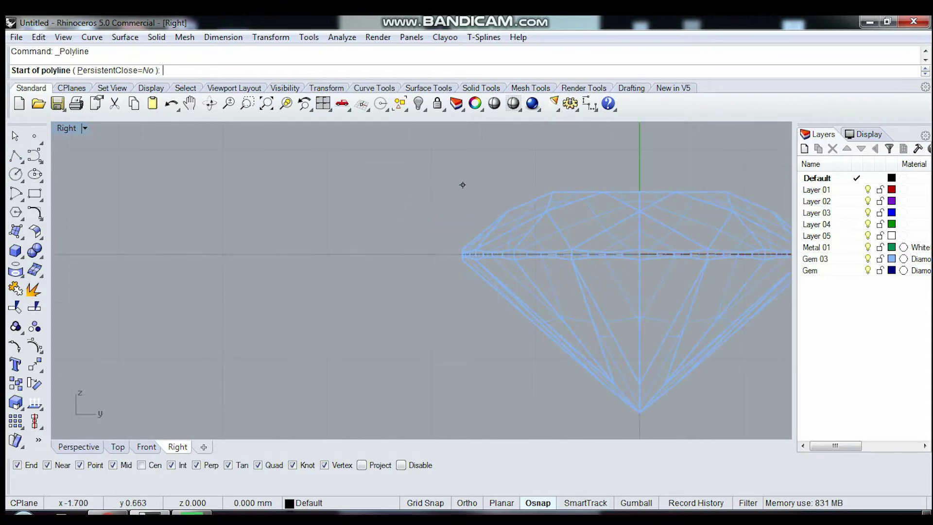
click(462, 185)
key(F8)
scroll(449, 322, down, 4)
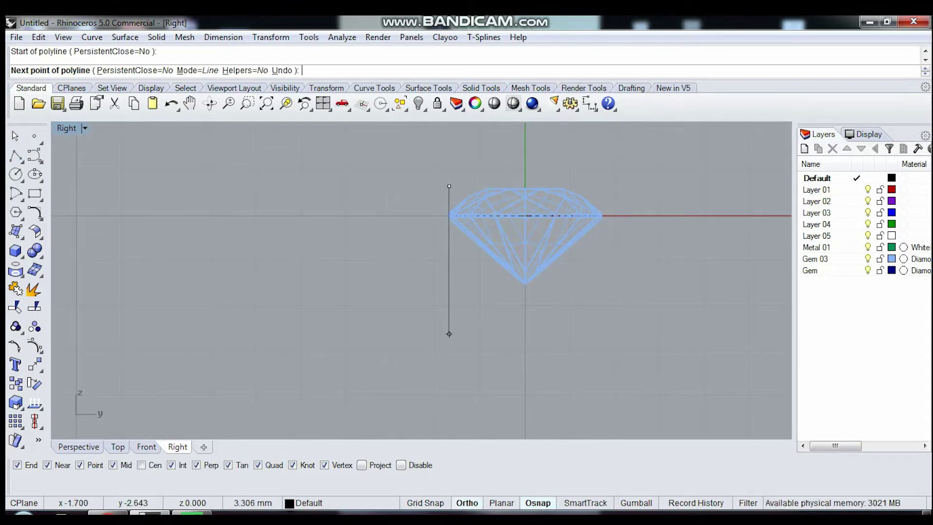
click(449, 334)
key(Return)
key(F8)
scroll(447, 205, up, 2)
scroll(447, 205, up, 1)
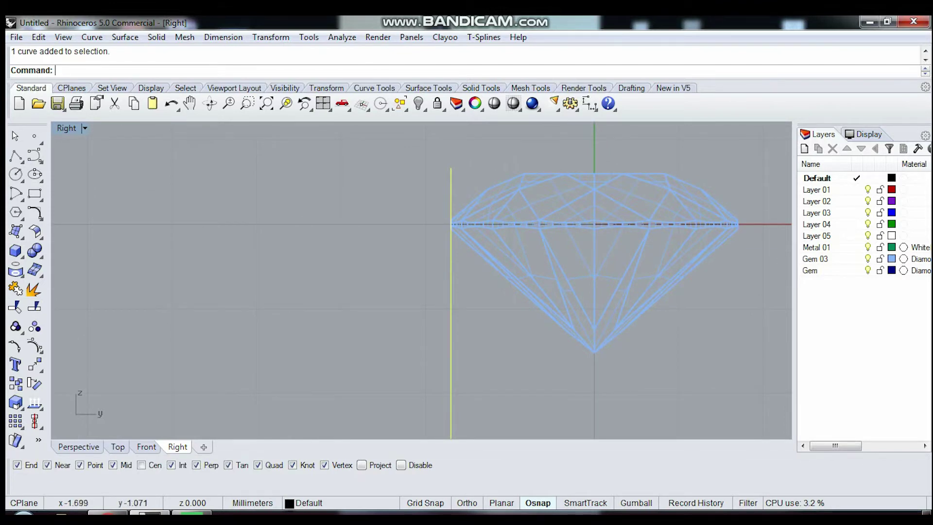
Move the vertical line 0.5 mm toward the gem using the Gumball
click(636, 503)
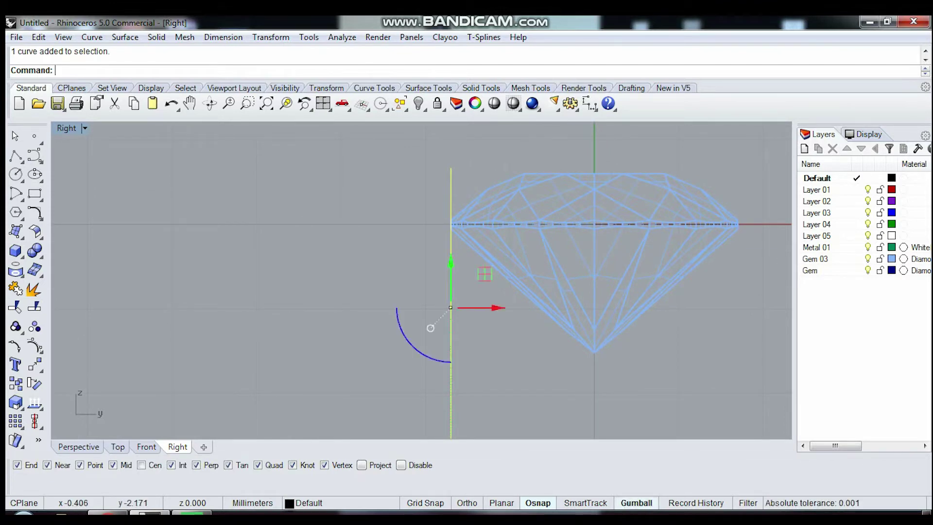
click(493, 308)
text(1.25)
key(Return)
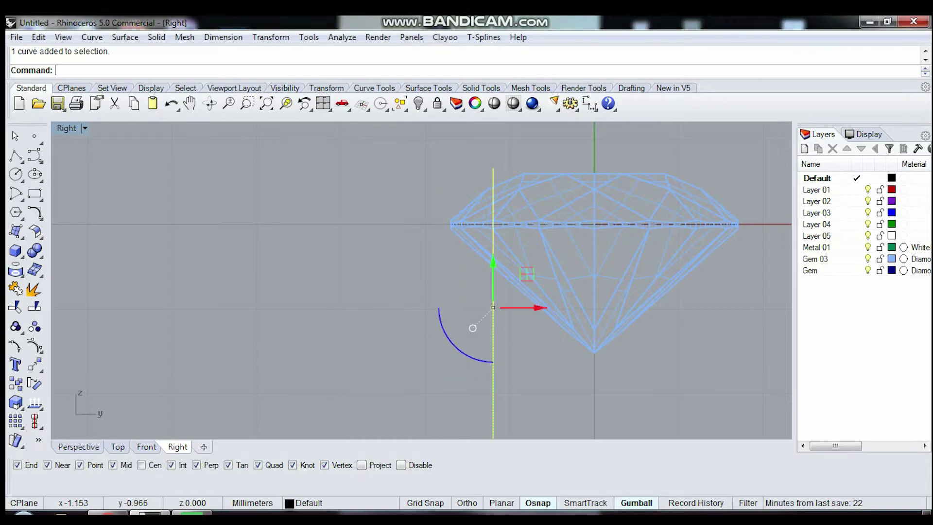
key(ctrl+z)
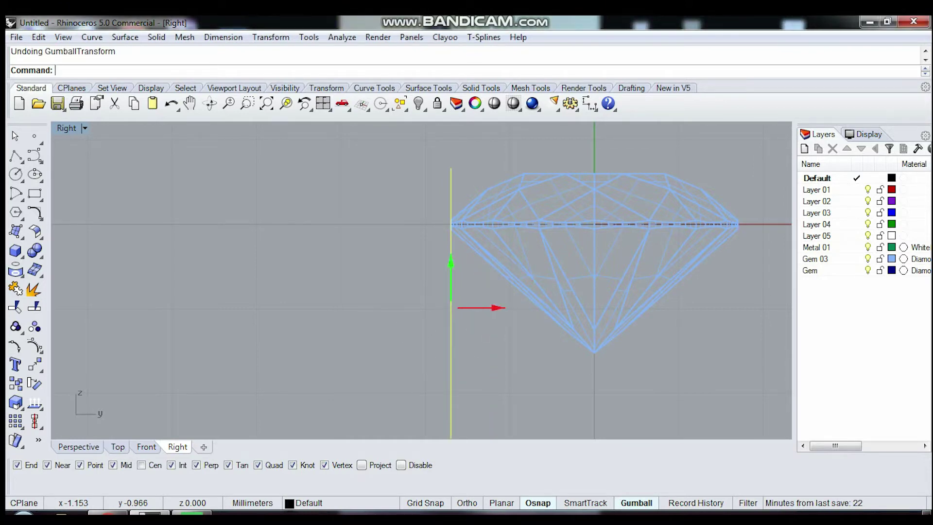
click(493, 307)
text(0.5)
key(Return)
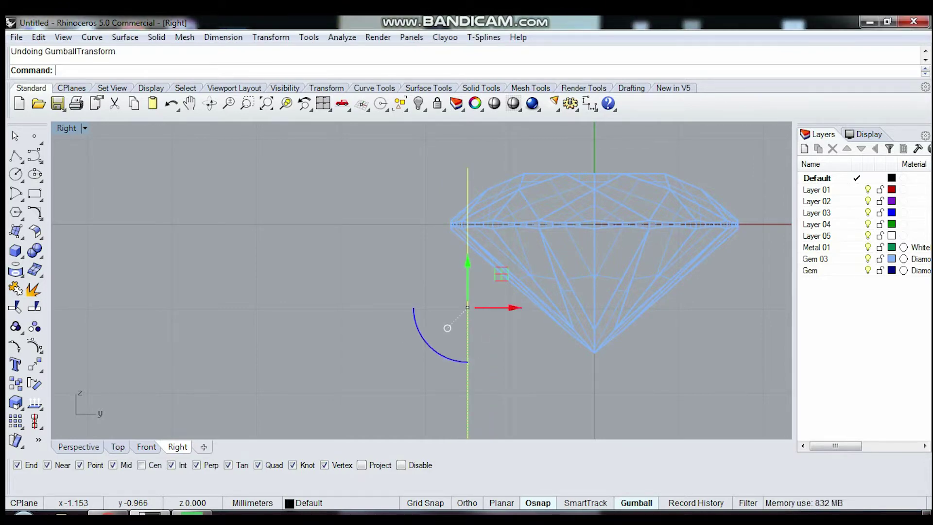
Offset the line 0.8 mm outward to create a parallel wall line
text(Offset)
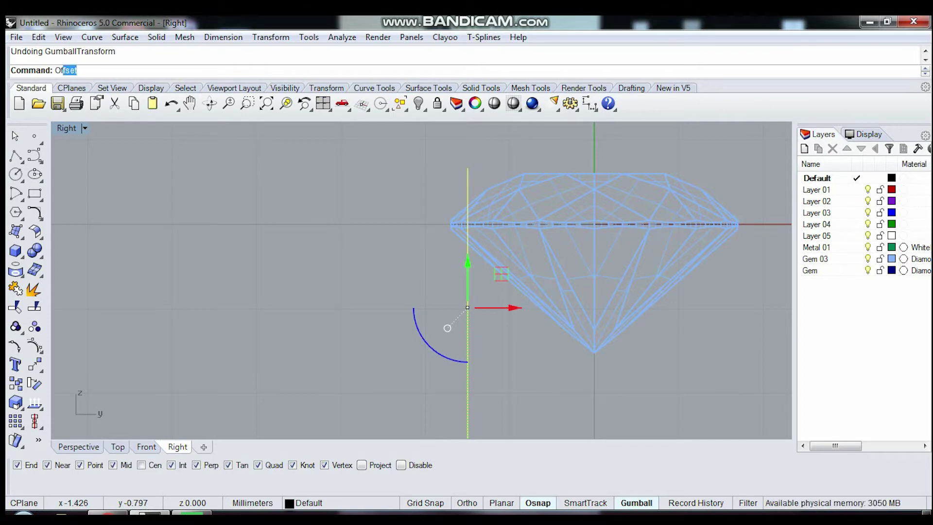
key(Return)
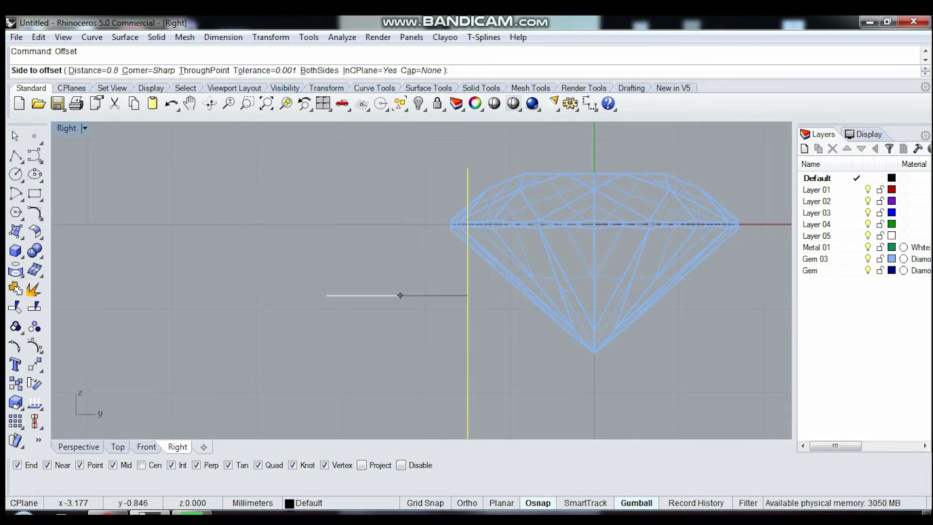
click(400, 295)
scroll(478, 346, up, 3)
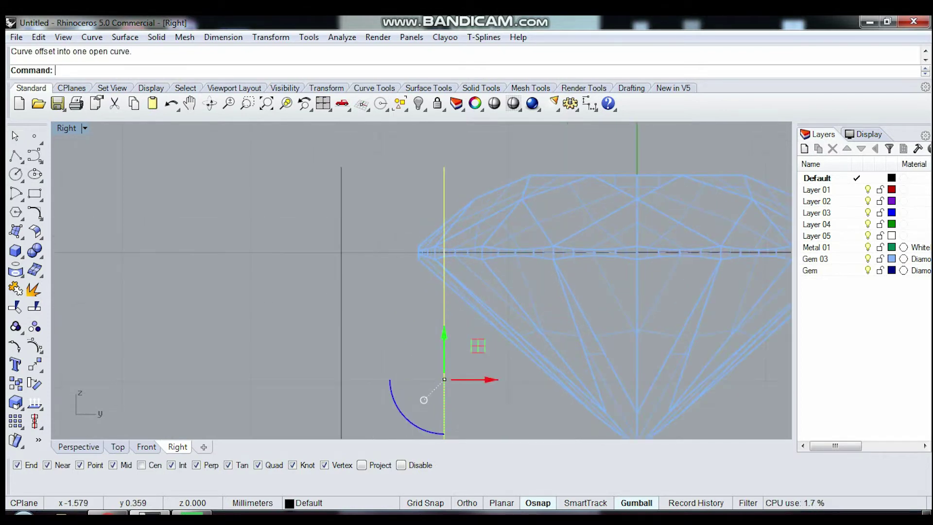
Cap the tops of the two vertical lines with a rounded arc
click(16, 212)
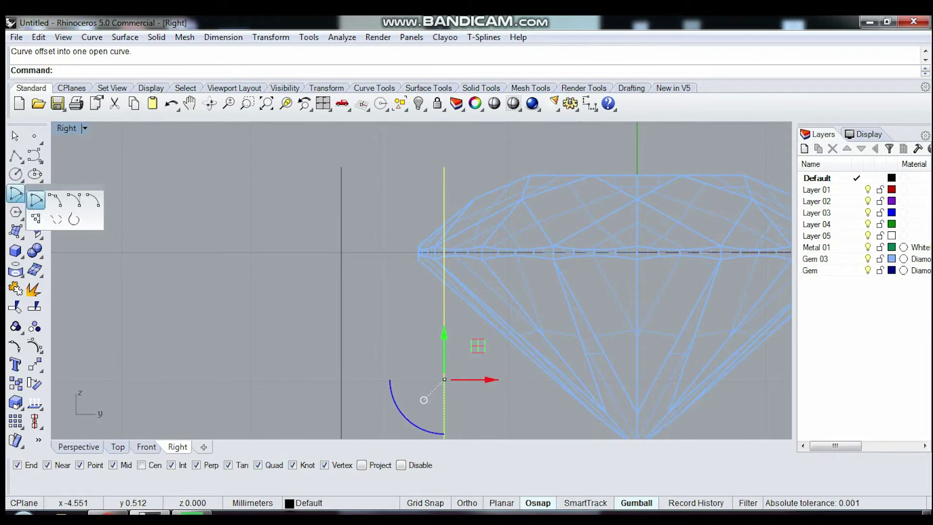
click(50, 200)
click(341, 167)
click(444, 167)
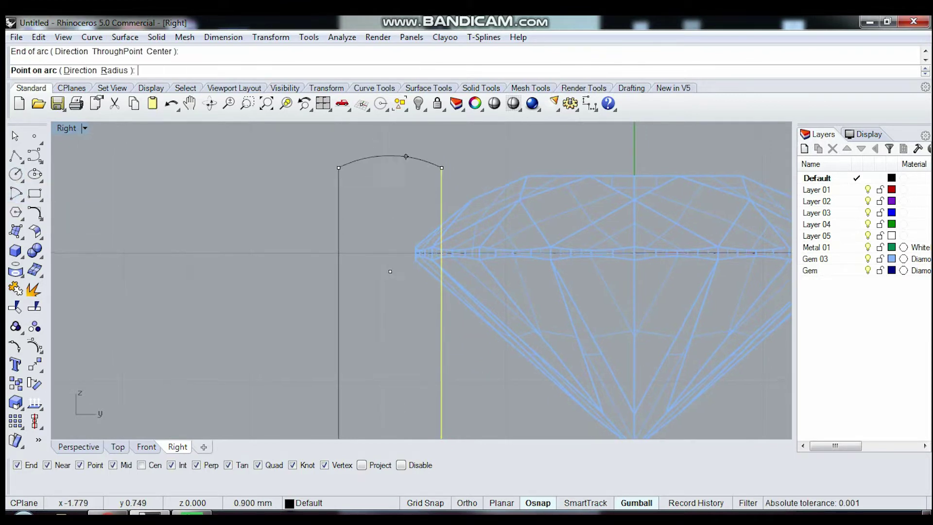
right_drag(389, 160, 382, 216)
click(386, 192)
scroll(377, 231, down, 5)
Close the bottom between the two lines with an arc and a straight segment
right_click(366, 319)
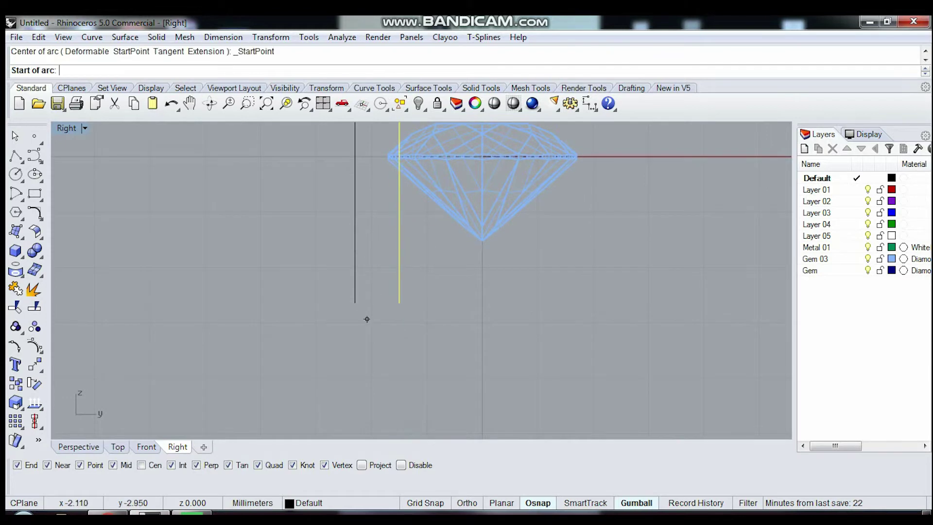
click(355, 302)
click(399, 302)
click(377, 335)
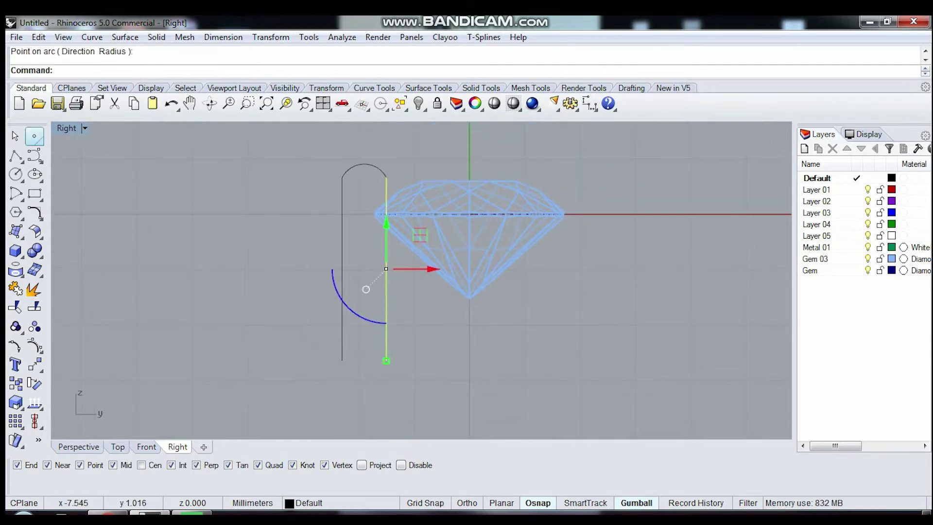
click(16, 155)
click(342, 360)
click(386, 361)
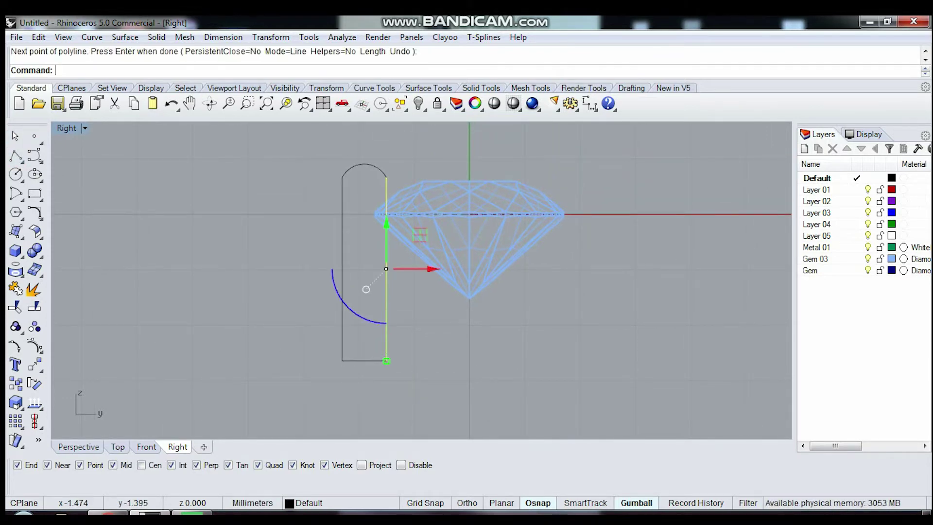
Draw the angled seat polyline notching around the gem's girdle
right_click(366, 289)
scroll(395, 204, up, 4)
scroll(396, 194, up, 1)
click(396, 194)
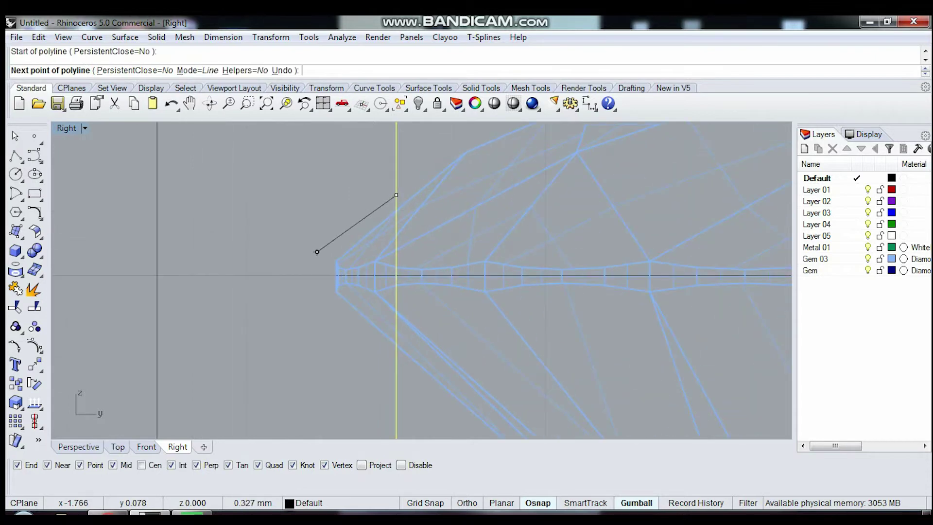
click(337, 261)
text(z)
scroll(327, 252, up, 1)
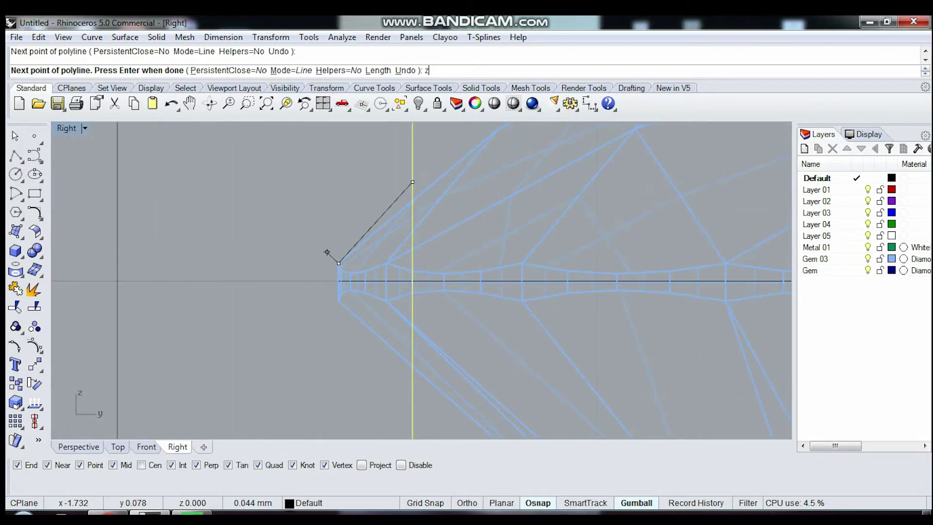
key(BackSpace)
key(BackSpace)
click(329, 252)
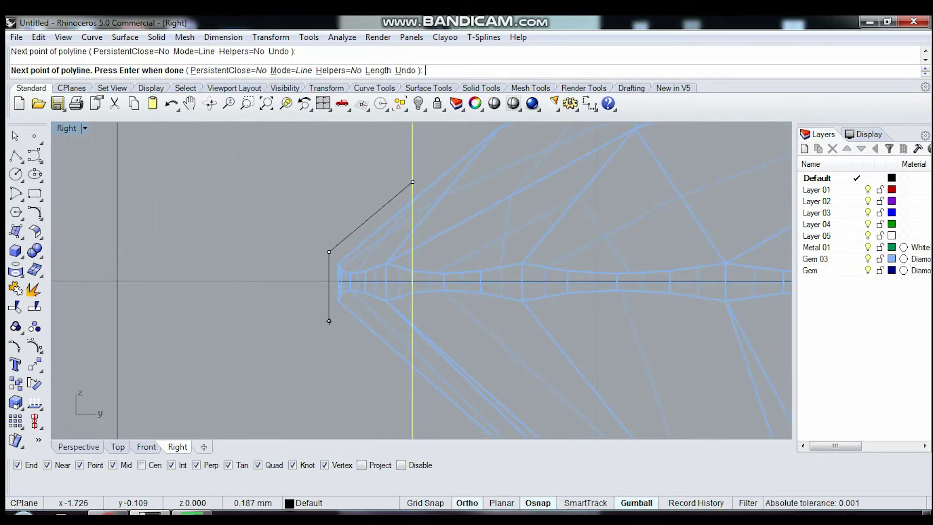
click(329, 321)
click(411, 388)
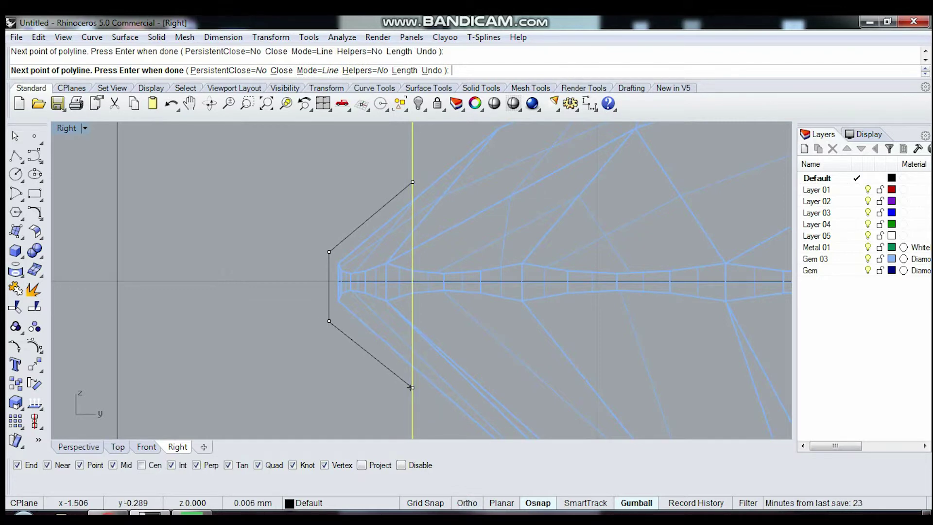
key(Return)
scroll(401, 335, down, 1)
click(352, 301)
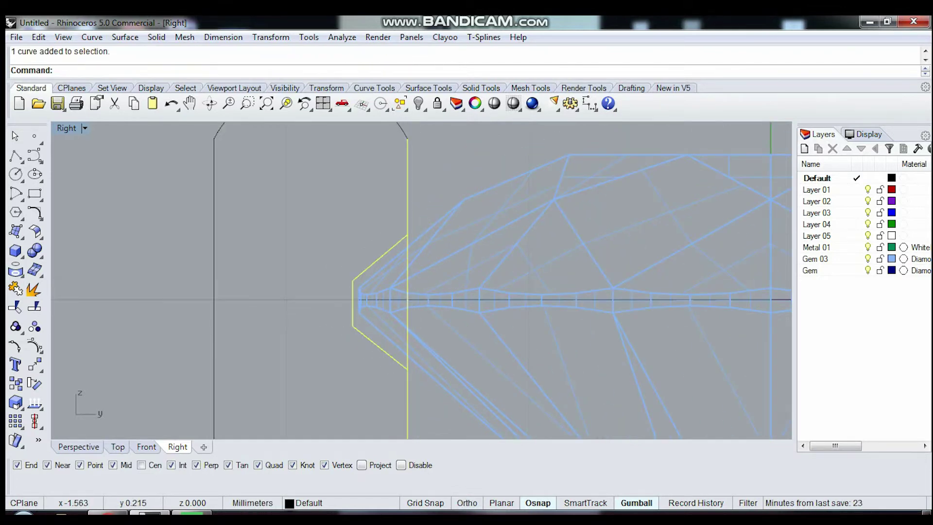
text(T)
Dismiss the stray Text Object dialog and trim away the overlapping curve segments
key(Return)
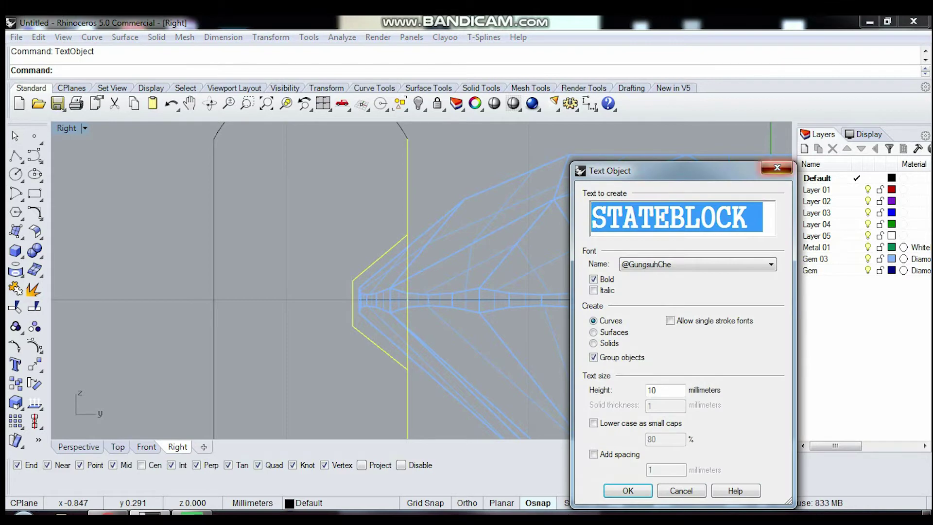
key(Escape)
text(Trim)
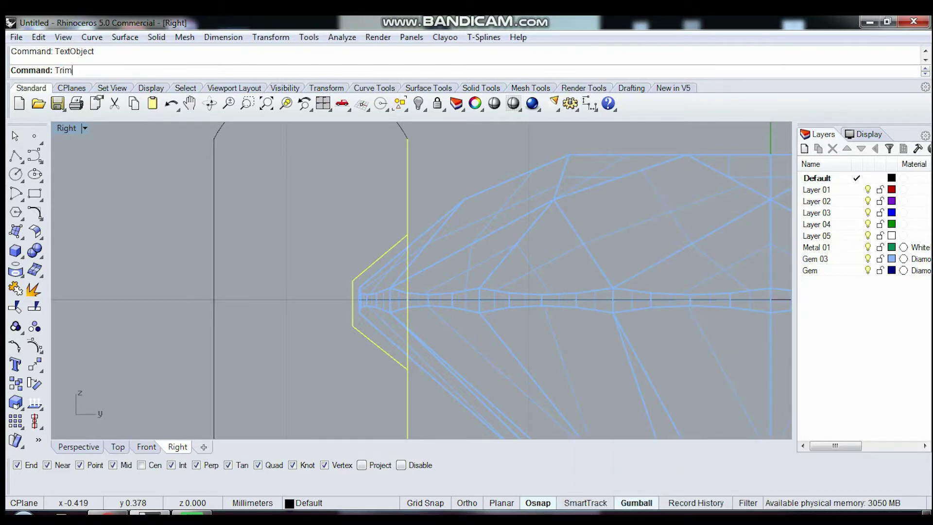
key(Return)
click(384, 229)
scroll(389, 229, down, 6)
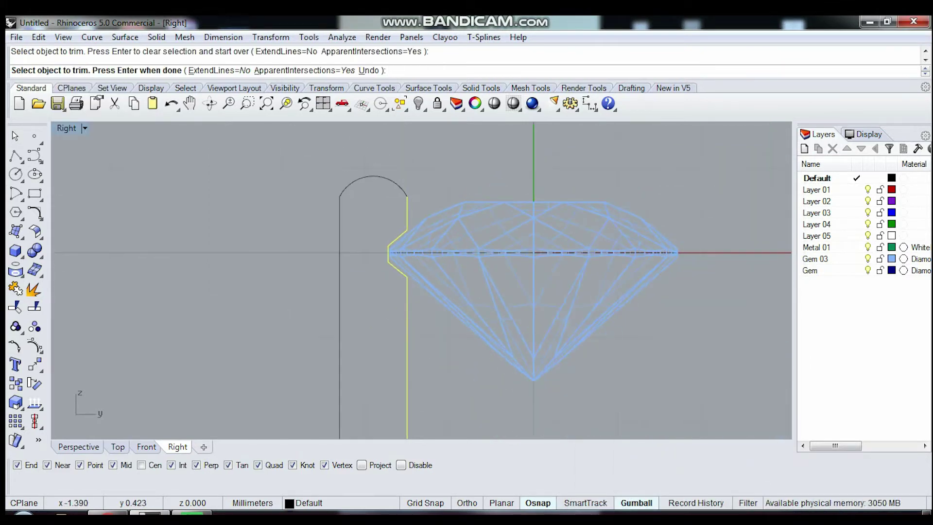
scroll(369, 204, down, 2)
scroll(357, 190, down, 3)
key(Return)
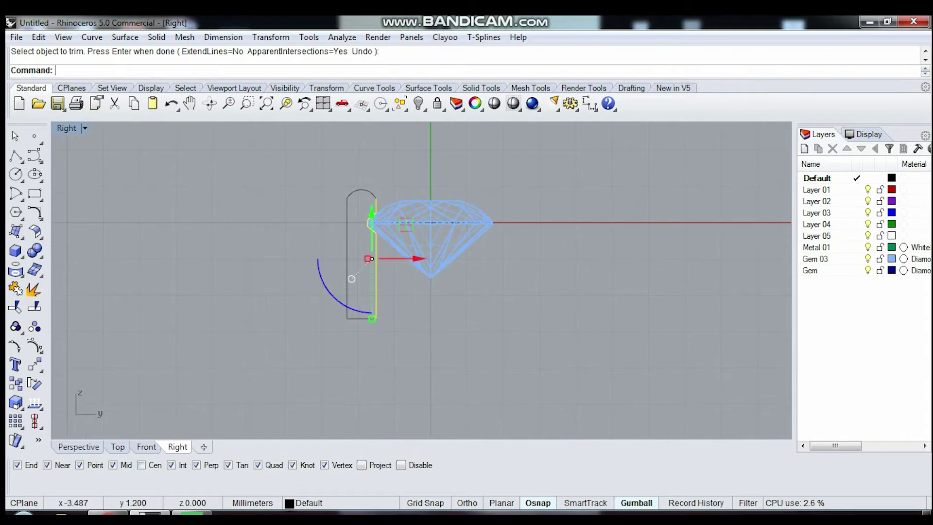
Join the six trimmed curves into one closed bezel profile
drag(302, 177, 407, 356)
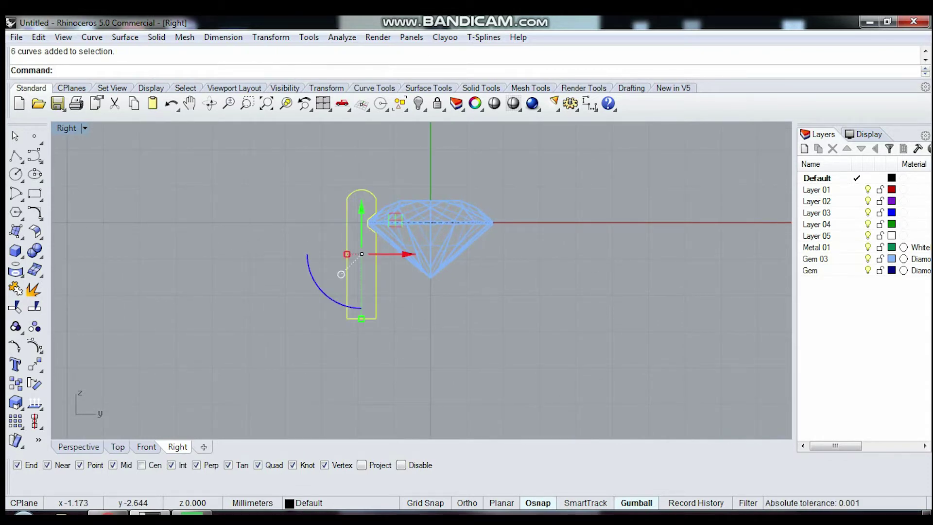
text(join)
key(Return)
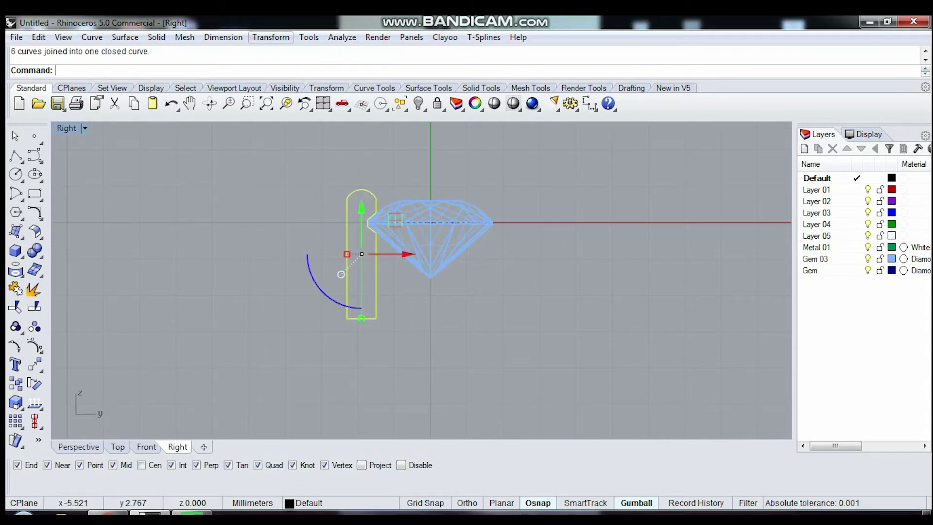
click(271, 37)
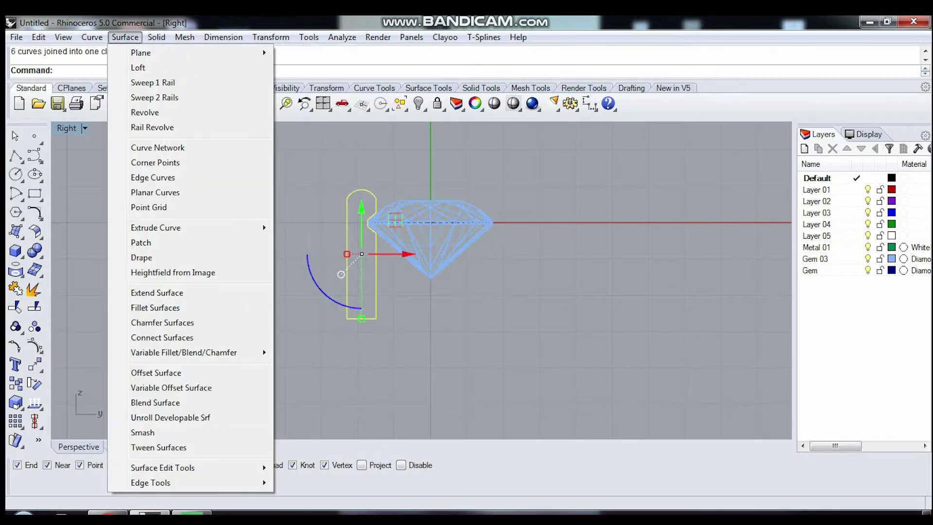
Revolve the closed profile a full circle about a vertical axis through the origin
click(146, 112)
text(0)
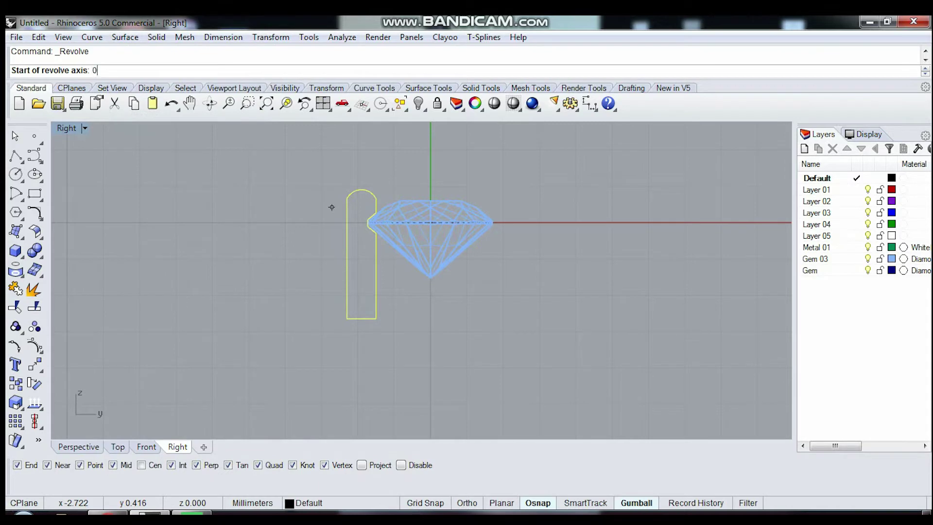
key(Return)
click(430, 393)
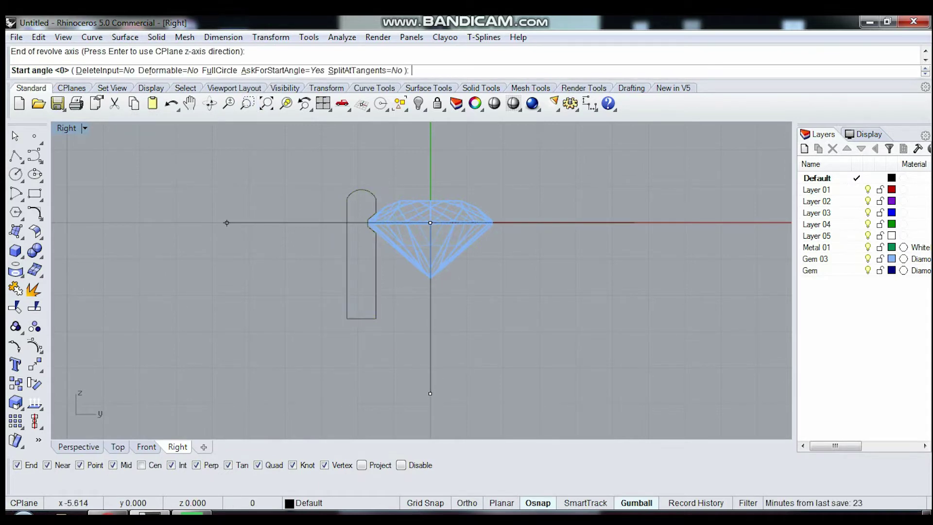
click(220, 70)
Set the maximized Perspective view to Shaded and orbit to inspect the tube bezel
key(ctrl+m)
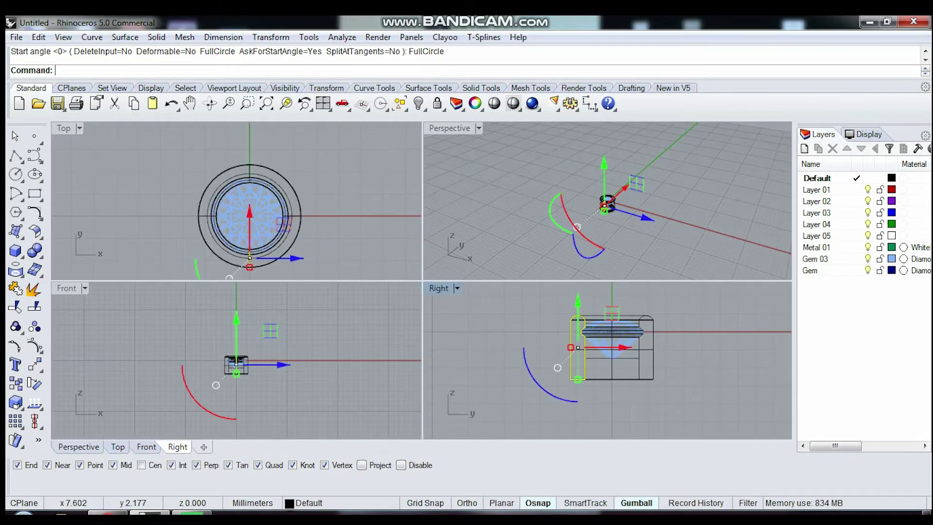
double_click(449, 128)
scroll(403, 311, up, 2)
scroll(404, 311, up, 3)
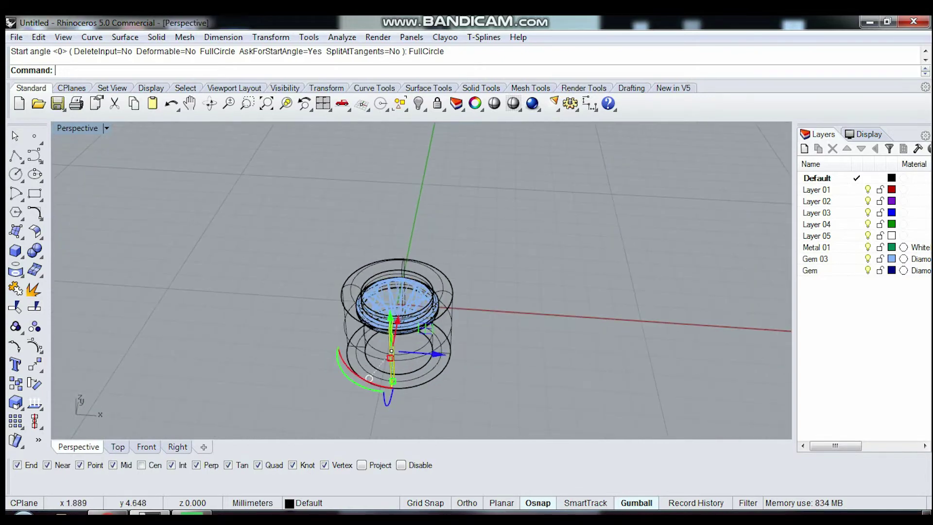
click(106, 128)
click(141, 89)
right_drag(403, 311, 388, 291)
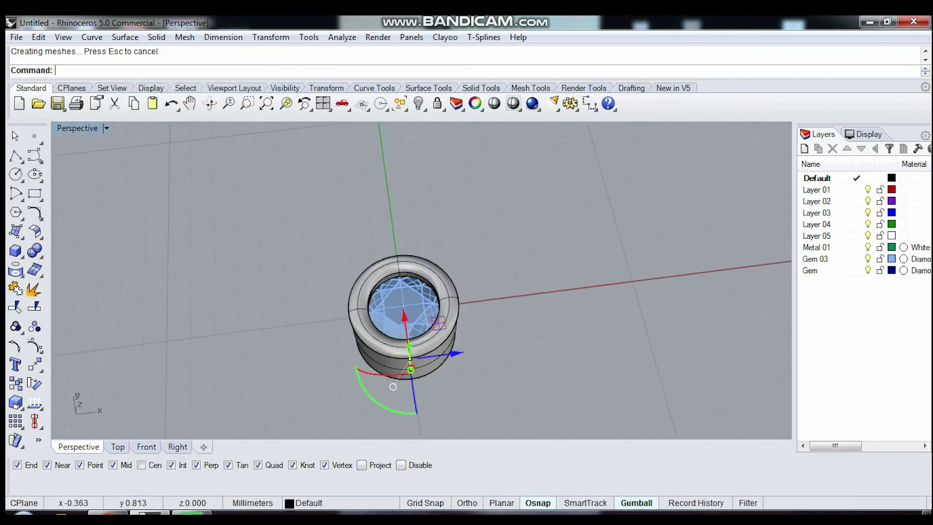
scroll(389, 292, up, 3)
mouse_move(293, 390)
right_down()
mouse_move(297, 428)
mouse_move(311, 388)
mouse_move(369, 389)
right_up()
scroll(408, 282, down, 3)
scroll(408, 282, up, 1)
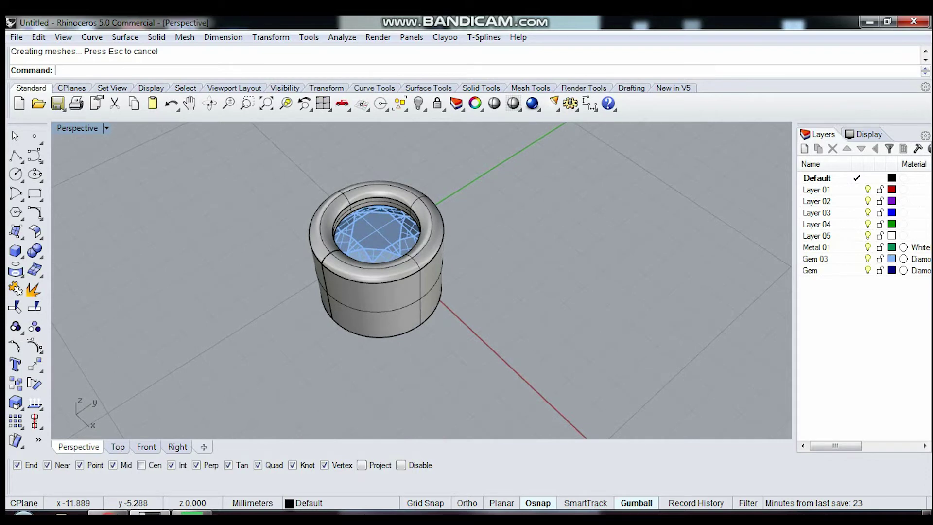
Maximize the Top view, centre the bezel, and window-select bezel, gem and profile
key(ctrl+m)
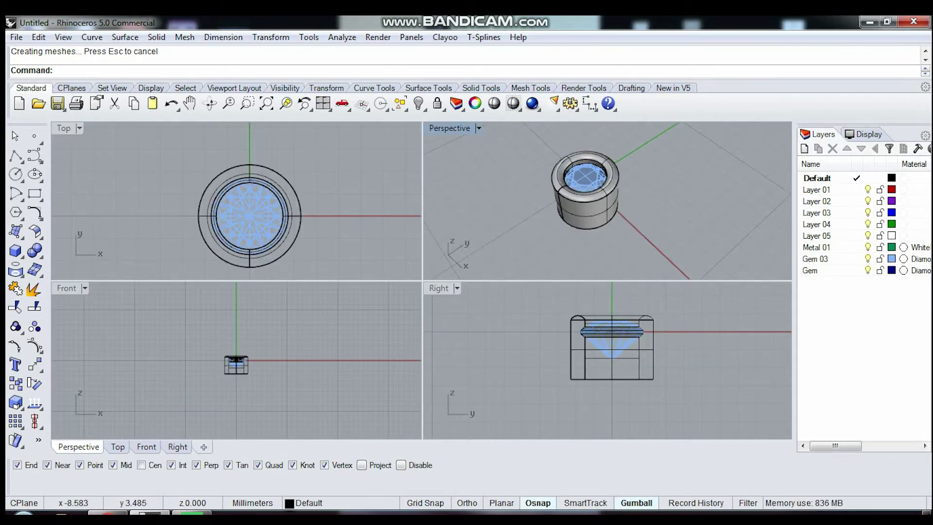
double_click(63, 128)
mouse_move(292, 243)
right_down()
mouse_move(454, 319)
mouse_move(517, 289)
right_up()
mouse_move(347, 150)
mouse_down()
mouse_move(580, 321)
mouse_move(612, 383)
mouse_up()
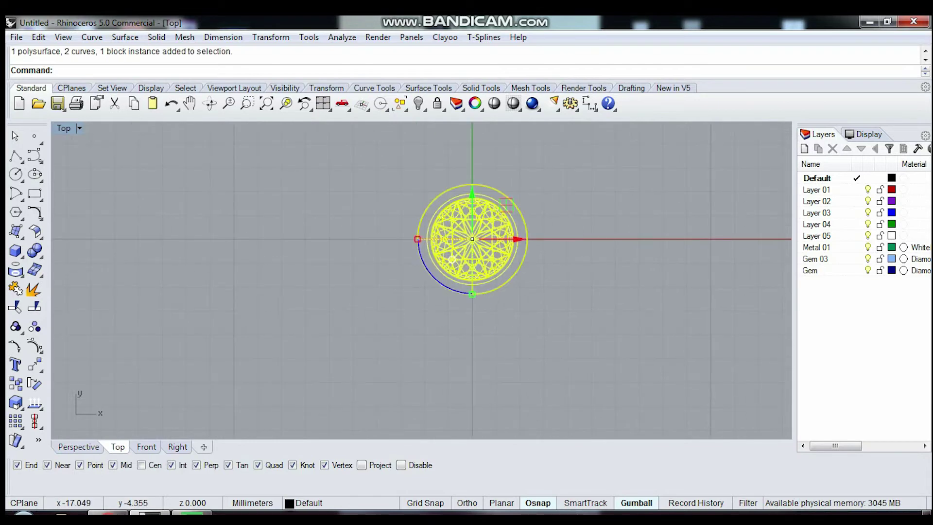
Copy the bezel and gem to the left, then delete the bezel around the original gem
click(16, 383)
click(410, 319)
click(194, 318)
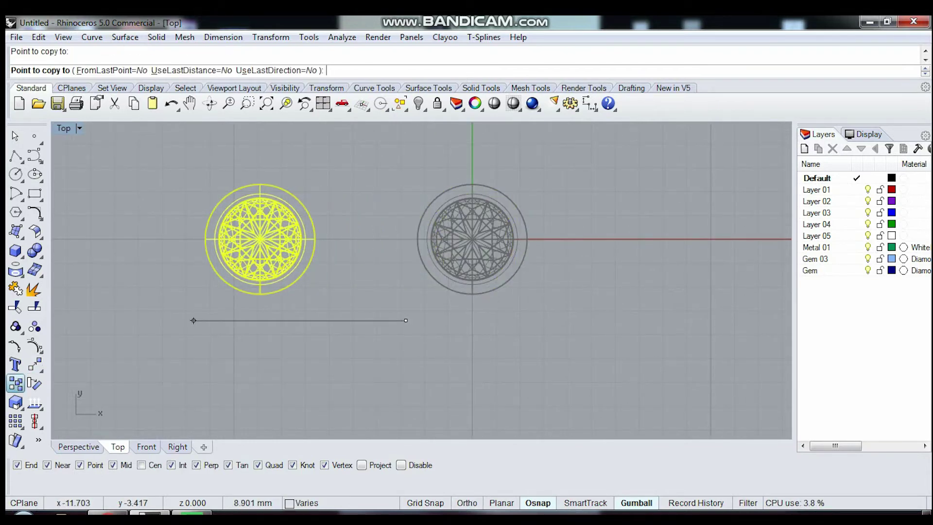
scroll(501, 260, up, 2)
scroll(523, 261, up, 1)
key(Escape)
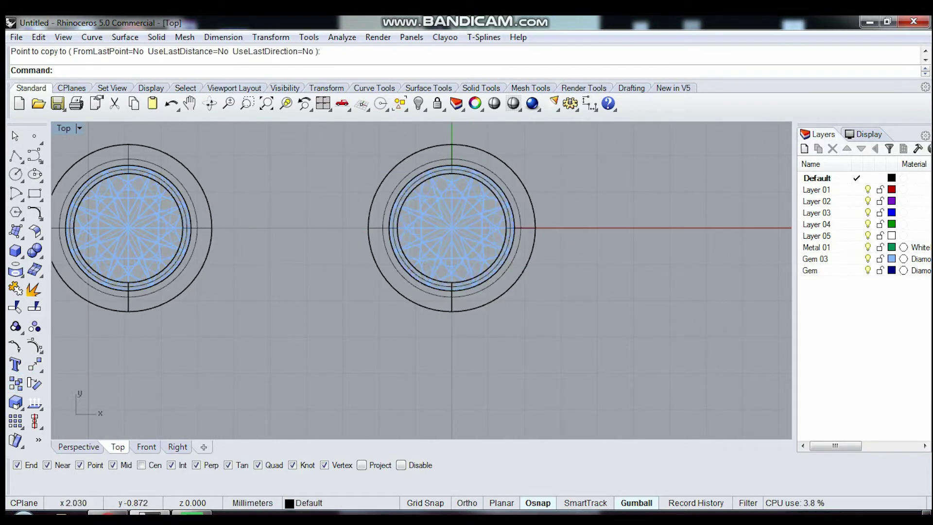
key(Delete)
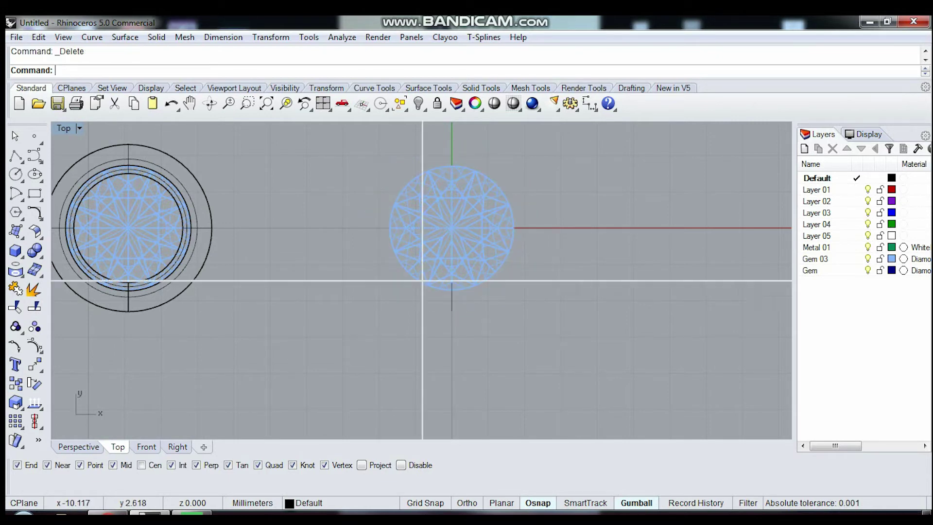
key(ctrl+m)
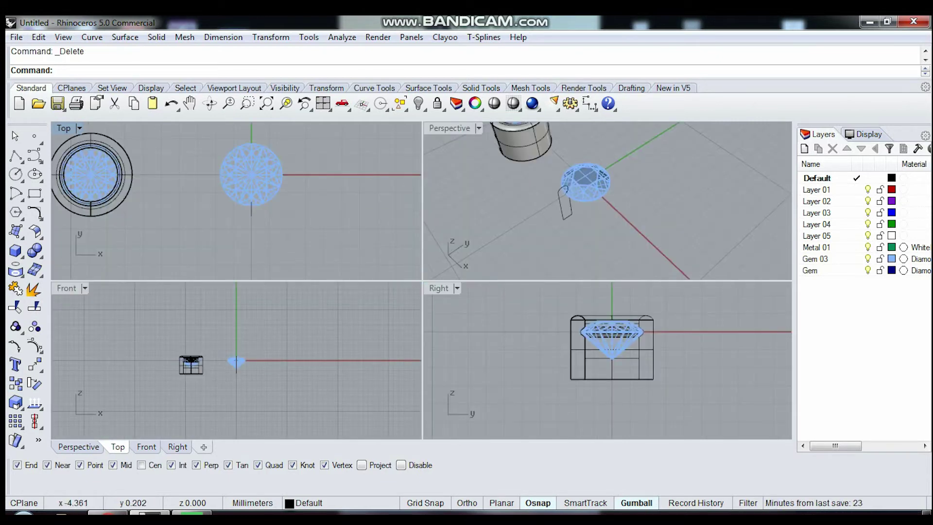
Undo an accidental Gumball duplicate and maximize the Right view
scroll(234, 200, down, 1)
scroll(233, 199, down, 2)
click(179, 202)
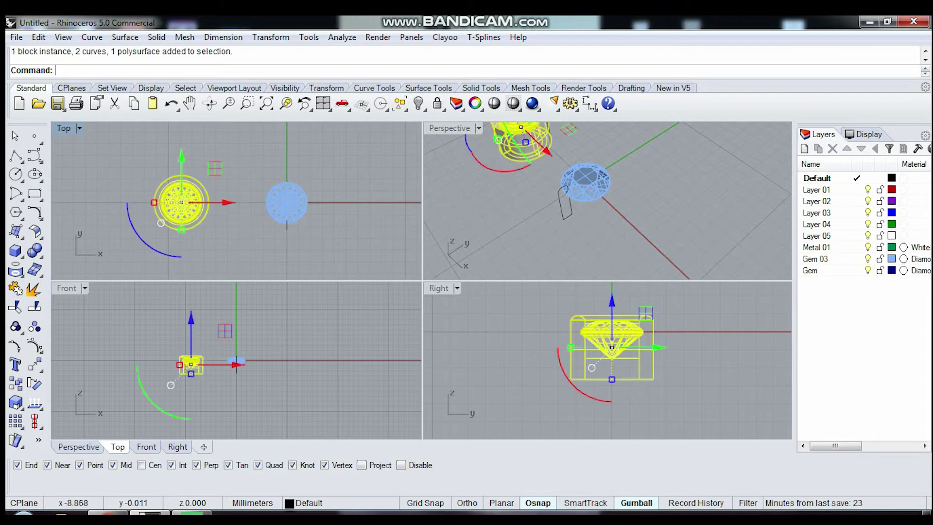
alt+drag(181, 160, 180, 103)
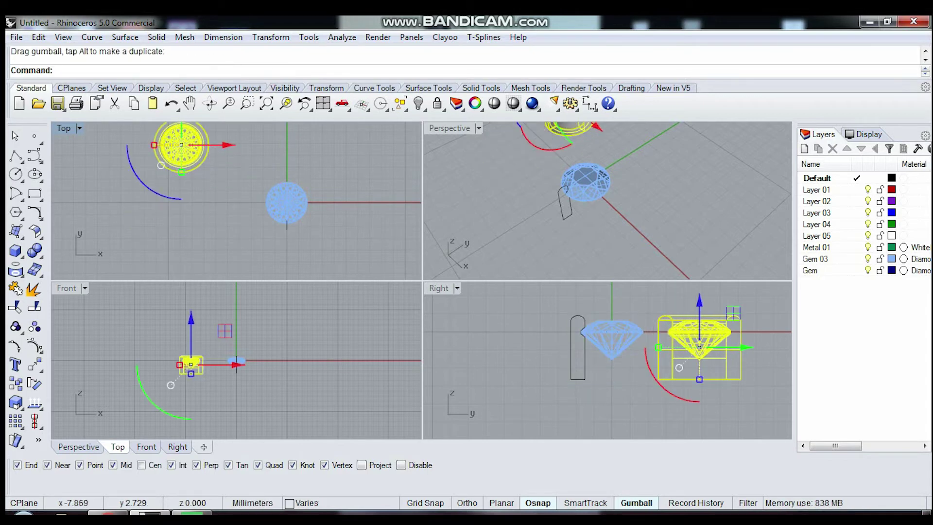
double_click(439, 288)
scroll(466, 243, up, 2)
scroll(467, 243, up, 2)
key(ctrl+z)
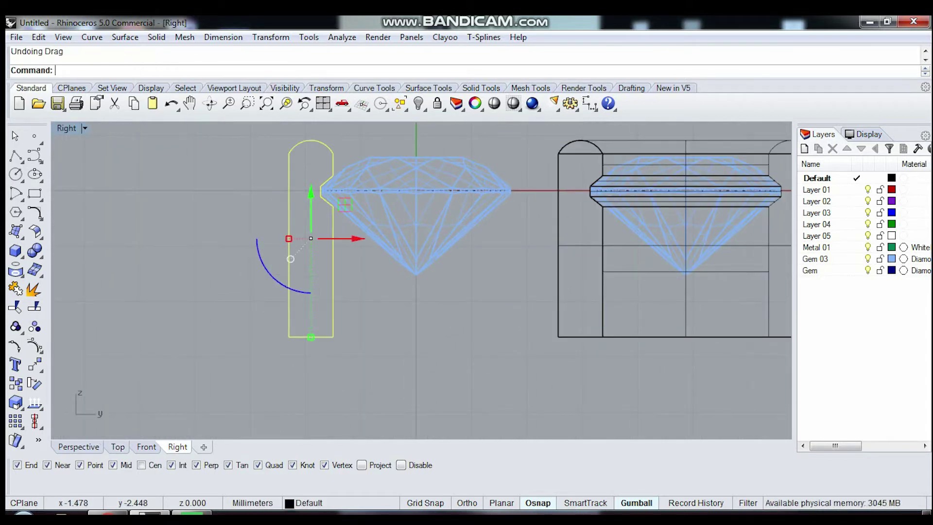
Try splaying the profile's bottom control points outward, then undo and hide the points
click(333, 267)
click(34, 346)
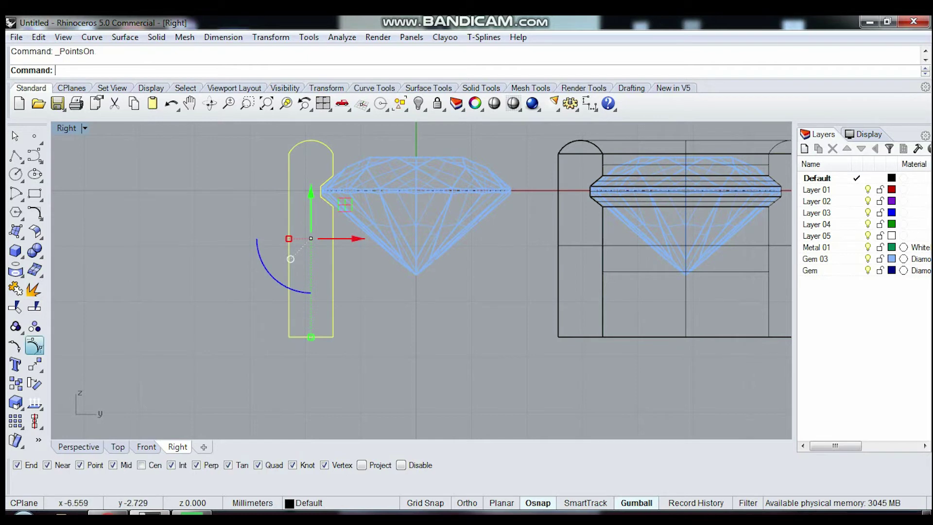
drag(141, 334, 414, 355)
scroll(237, 252, up, 1)
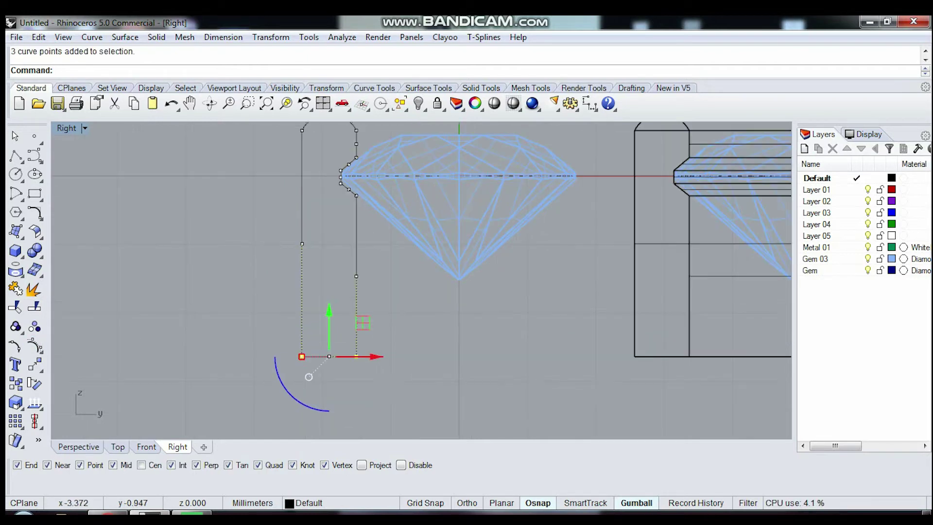
drag(232, 238, 406, 398)
drag(371, 300, 384, 300)
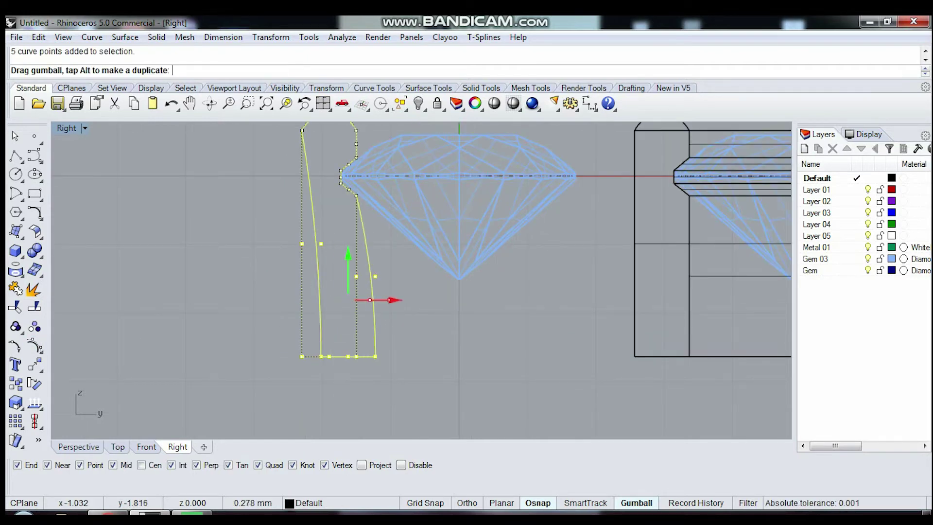
key(ctrl+z)
key(Escape)
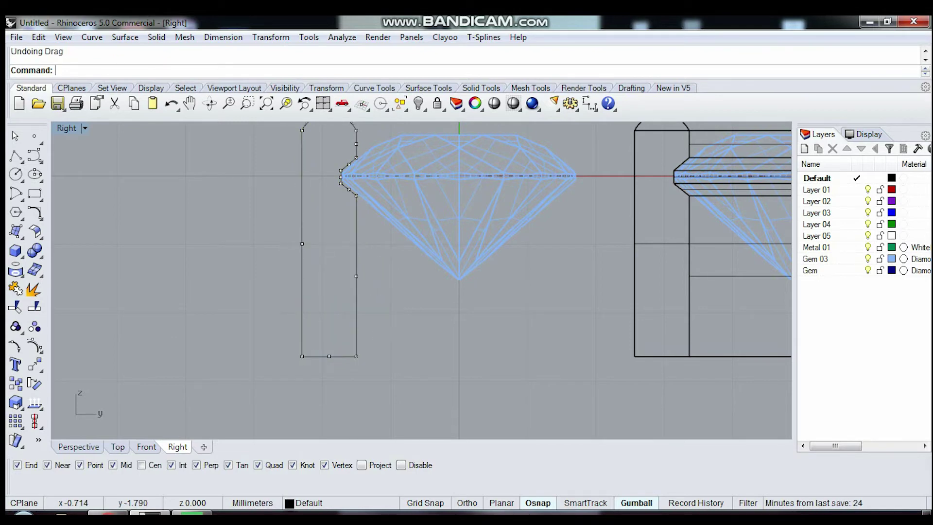
key(Up)
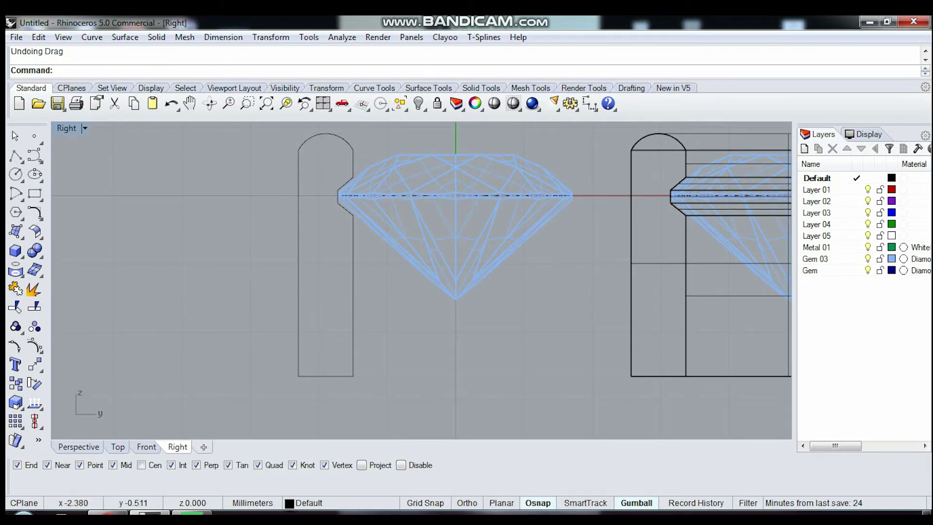
Delete the leftover bezel profile curve beside the bare gem
click(359, 221)
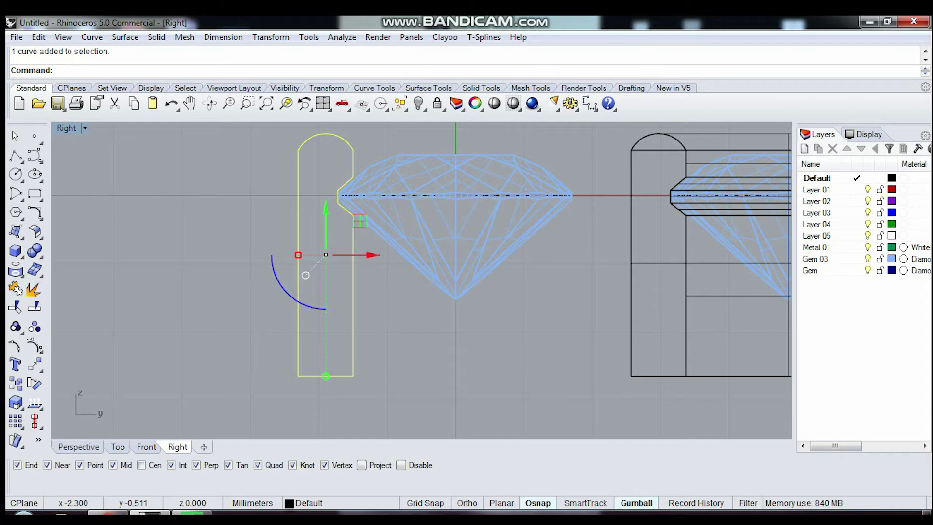
key(Delete)
click(16, 156)
Draw the slanted inner wall line beside the gem and offset it outward as the outer wall
scroll(350, 144, up, 3)
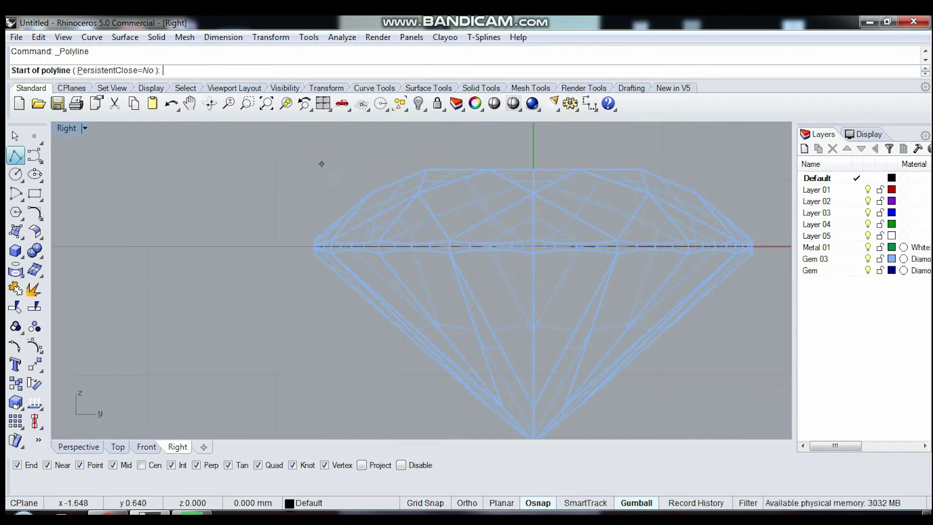
click(304, 164)
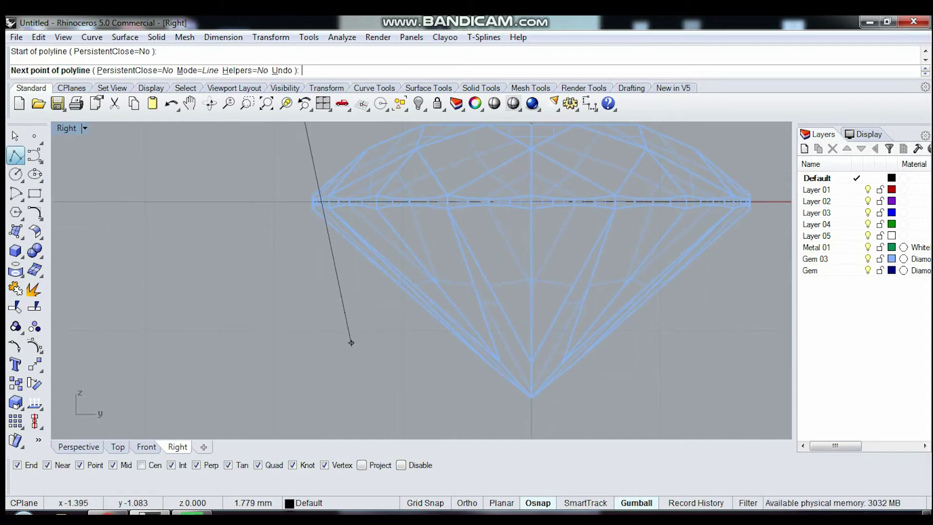
scroll(350, 339, down, 3)
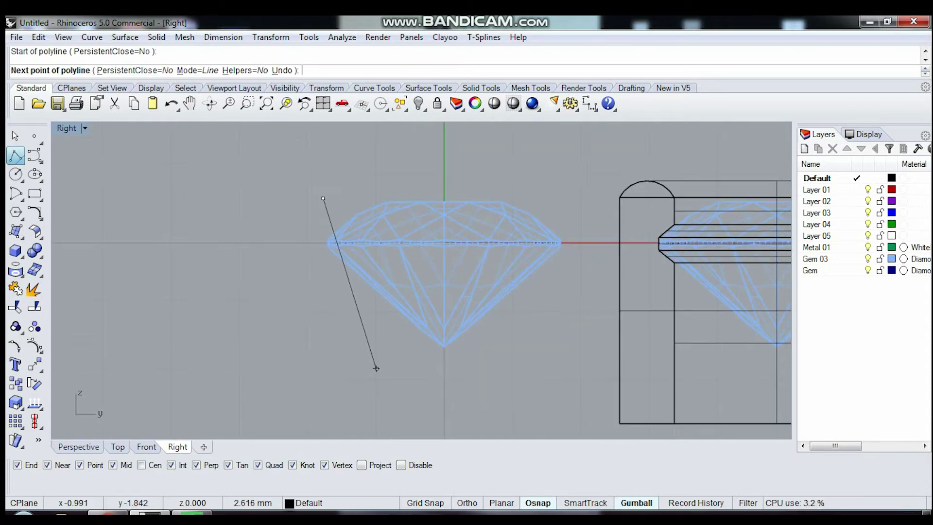
click(382, 407)
key(Return)
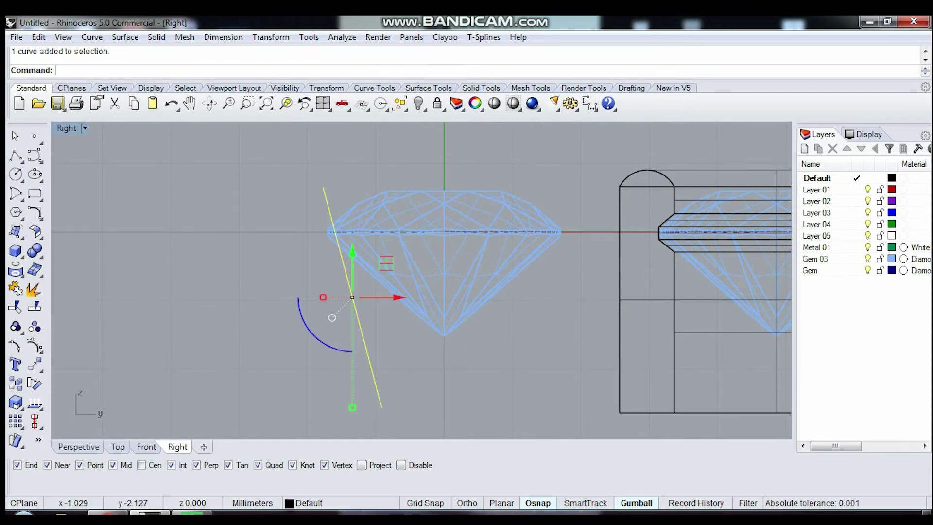
text(Offset)
key(Return)
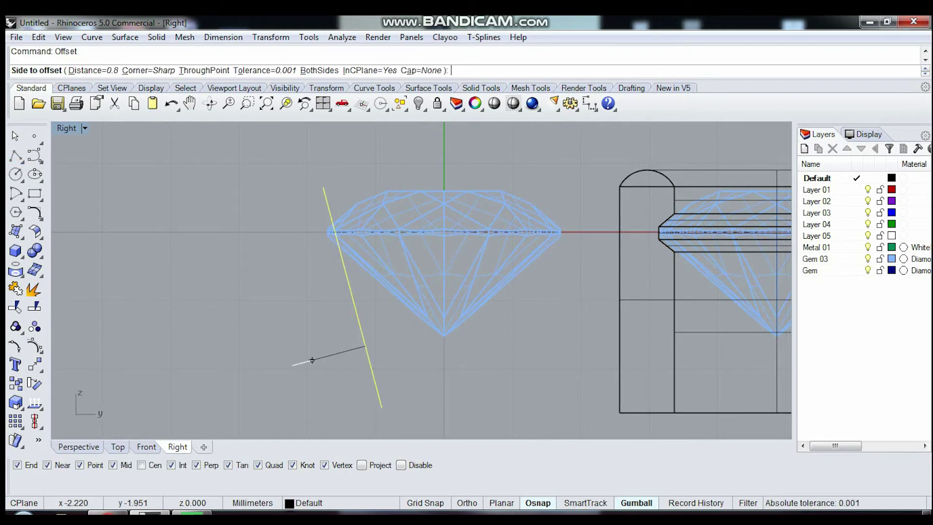
click(312, 360)
right_drag(331, 317, 332, 353)
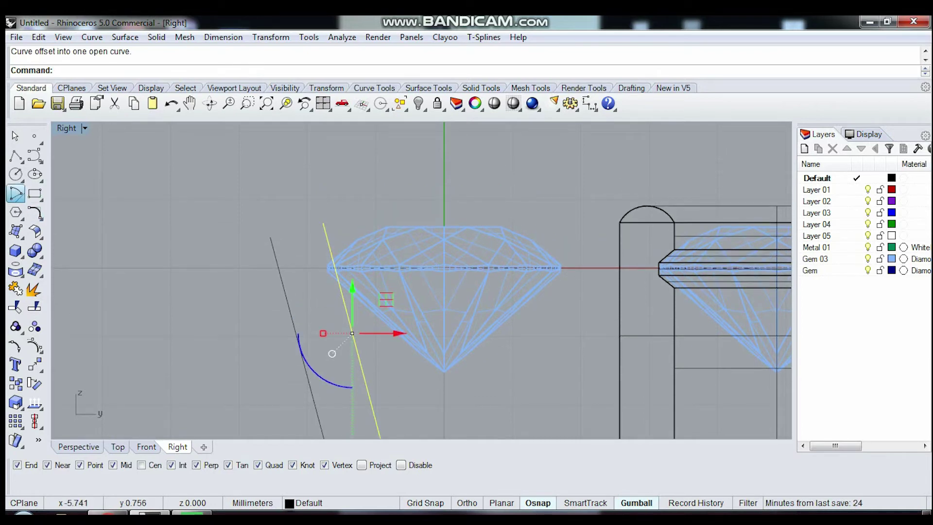
Cap the two wall tops with a start-end-point arc forming a rounded top
click(41, 218)
click(56, 199)
scroll(272, 231, up, 3)
click(263, 243)
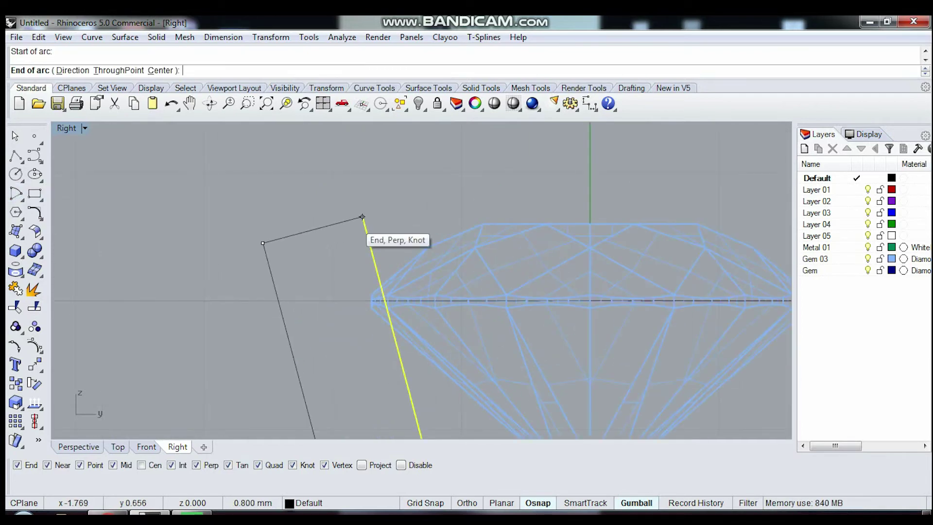
click(362, 217)
click(296, 201)
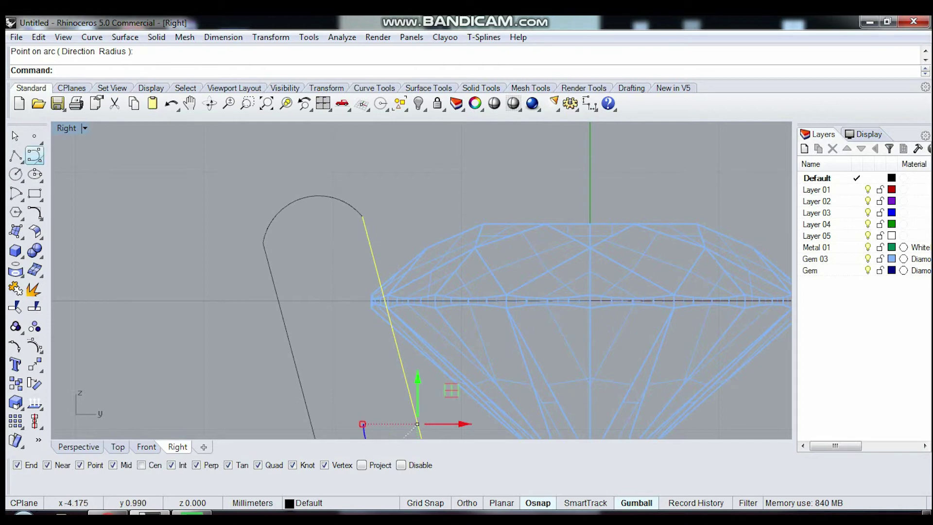
Draw the girdle seat notch: a short seat line, a drop past the girdle, then back to the inner wall
click(16, 155)
scroll(291, 301, up, 5)
click(281, 267)
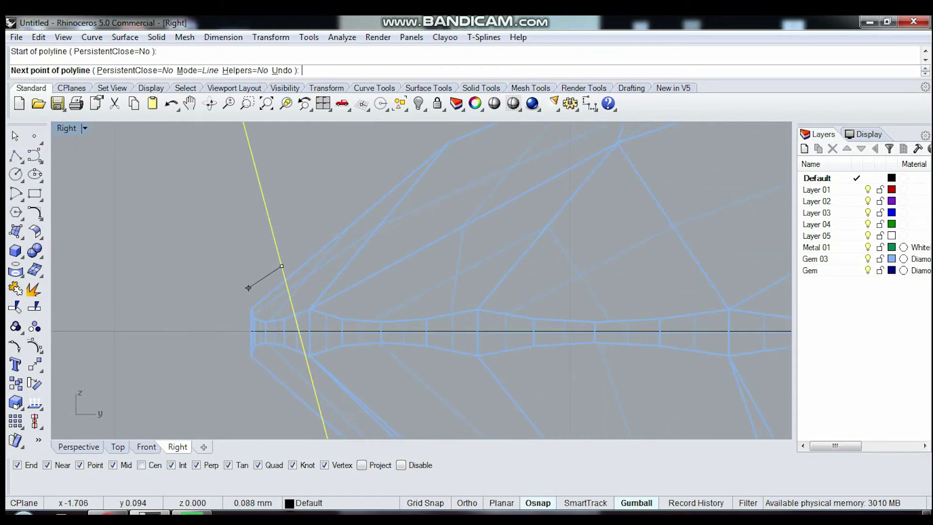
click(239, 292)
key(Return)
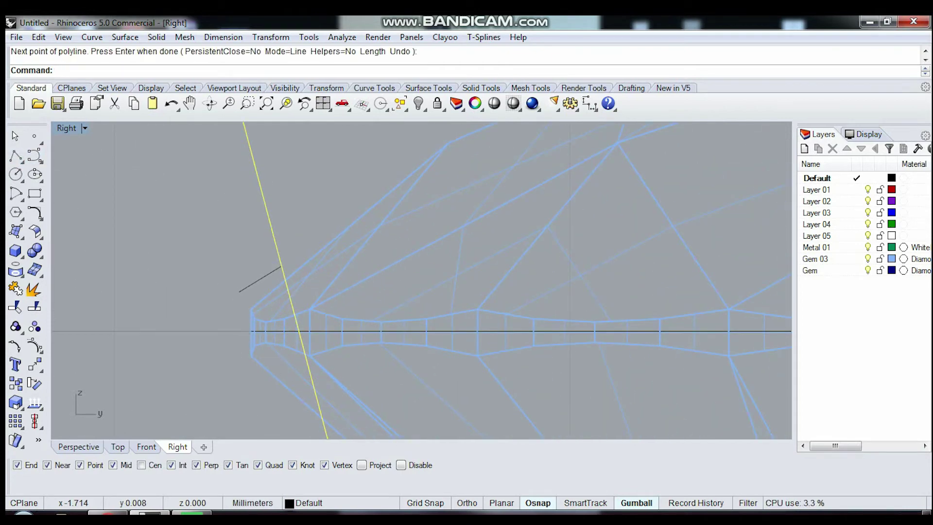
key(Return)
click(239, 292)
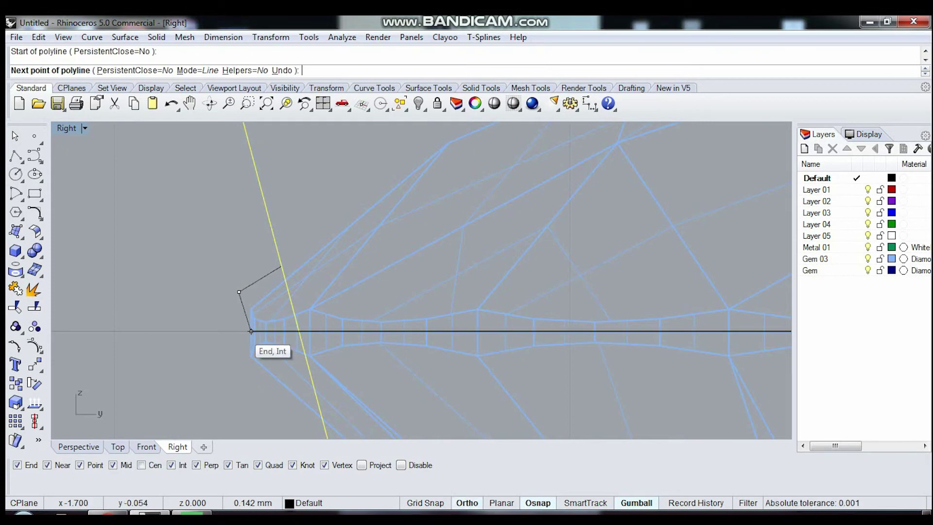
click(239, 369)
scroll(260, 354, up, 3)
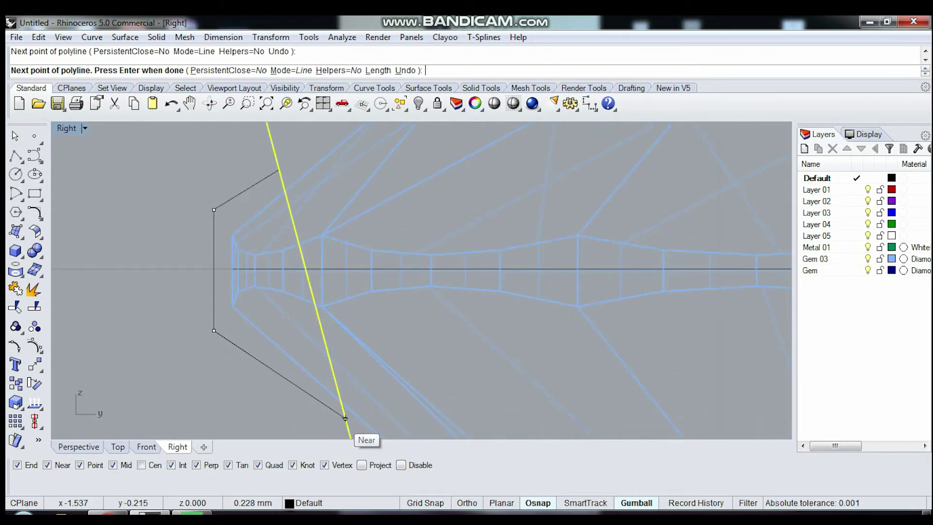
click(345, 418)
key(Return)
scroll(348, 321, down, 5)
Draw a flat base line across both walls and show the inner wall's control points
key(Return)
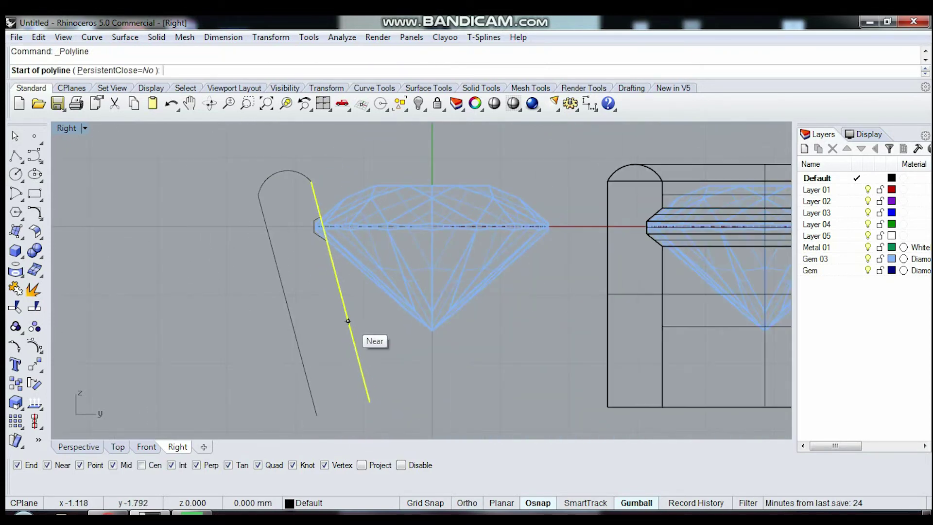
click(316, 416)
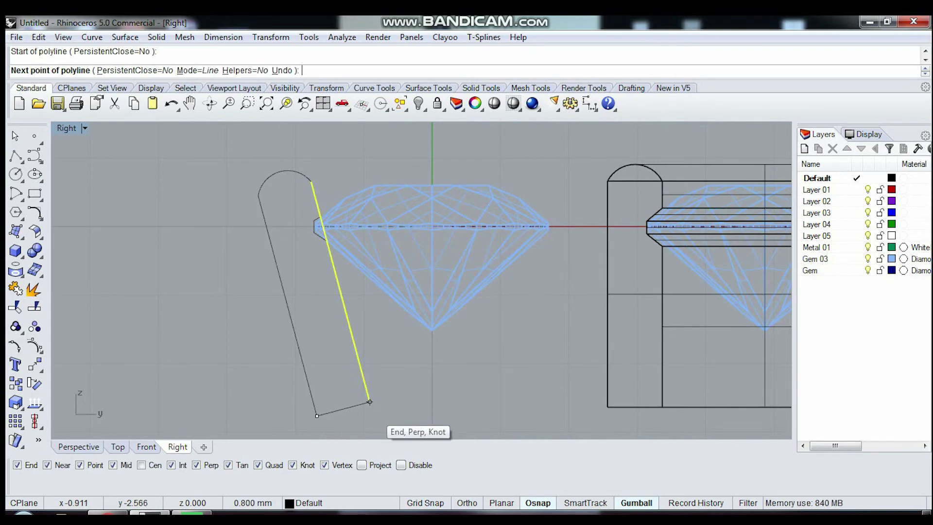
click(422, 416)
key(Return)
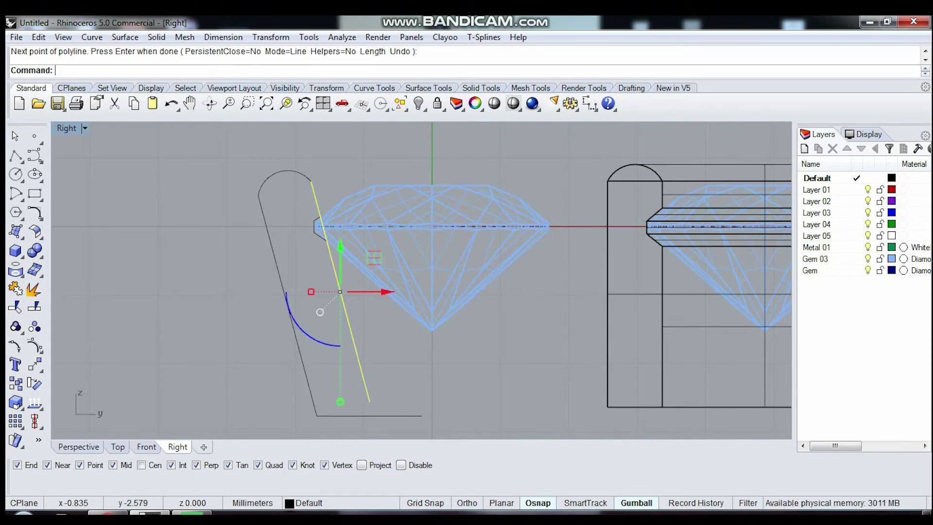
click(35, 347)
scroll(369, 403, up, 4)
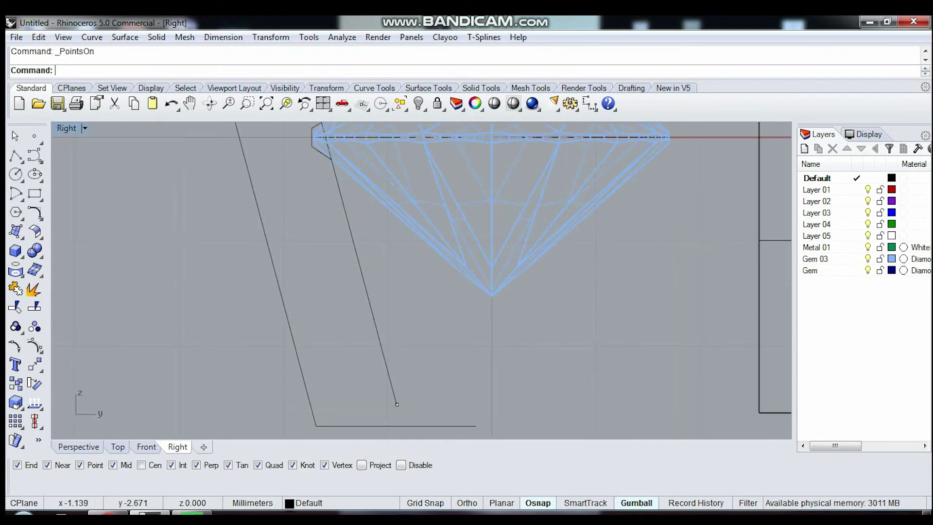
scroll(369, 403, up, 1)
Drag the inner wall's lower control point down onto the base line
click(364, 367)
drag(365, 367, 365, 389)
mouse_move(343, 410)
right_down()
mouse_move(273, 337)
mouse_move(322, 371)
right_up()
key(Escape)
Window-select the six profile curves and trim away the overhanging wall piece
drag(220, 158, 406, 420)
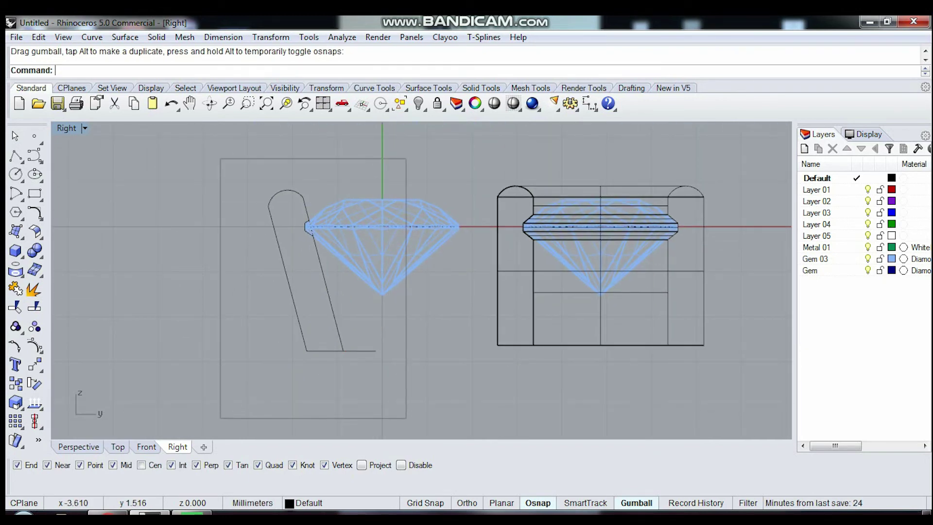
scroll(350, 359, up, 3)
text(trim)
key(Return)
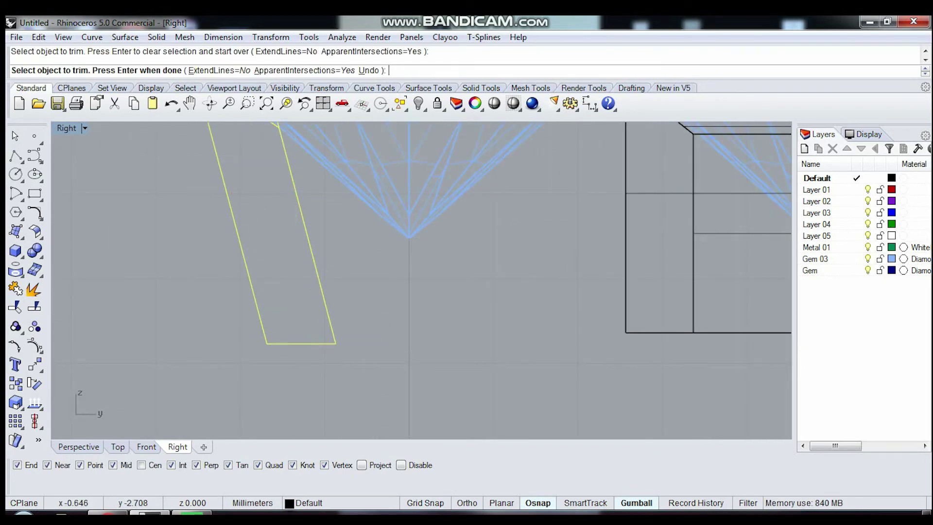
scroll(301, 229, up, 3)
scroll(305, 140, up, 4)
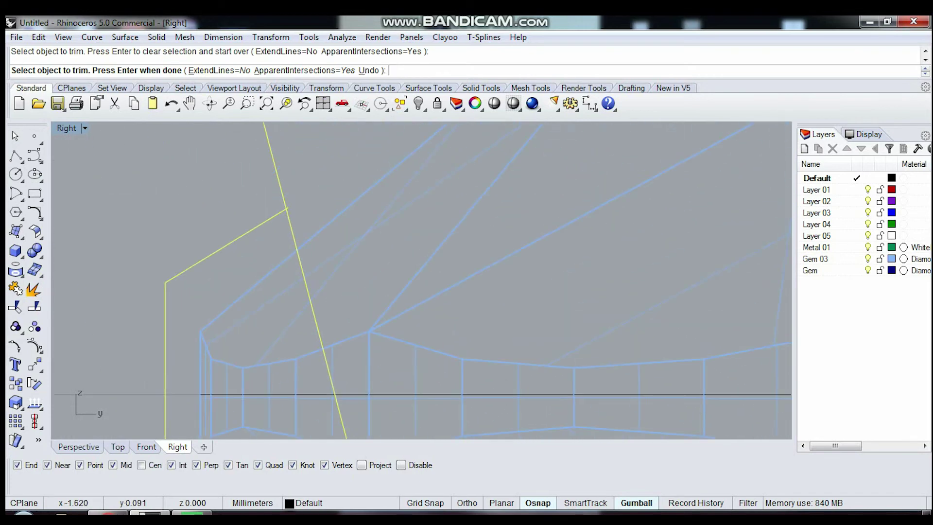
click(321, 336)
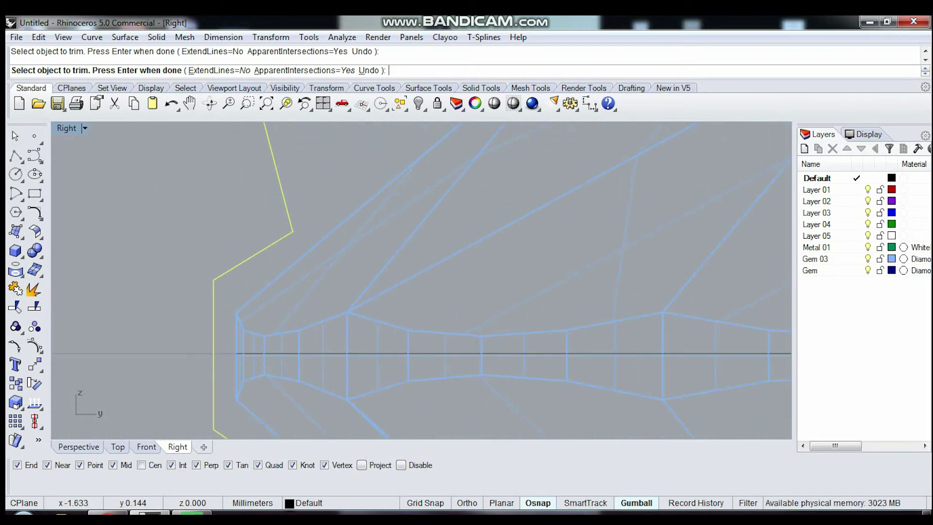
scroll(292, 219, up, 2)
scroll(292, 218, down, 3)
right_drag(292, 340, 355, 189)
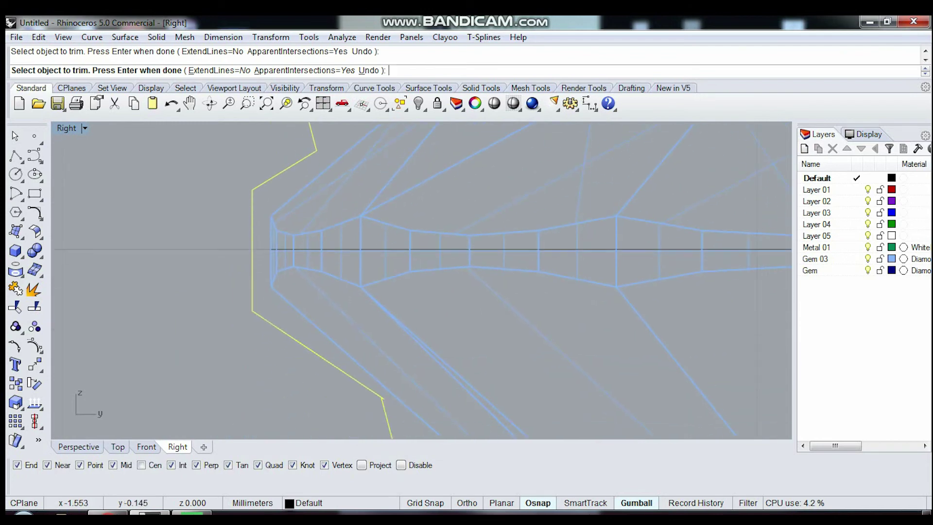
scroll(340, 243, up, 3)
key(Return)
scroll(340, 243, down, 4)
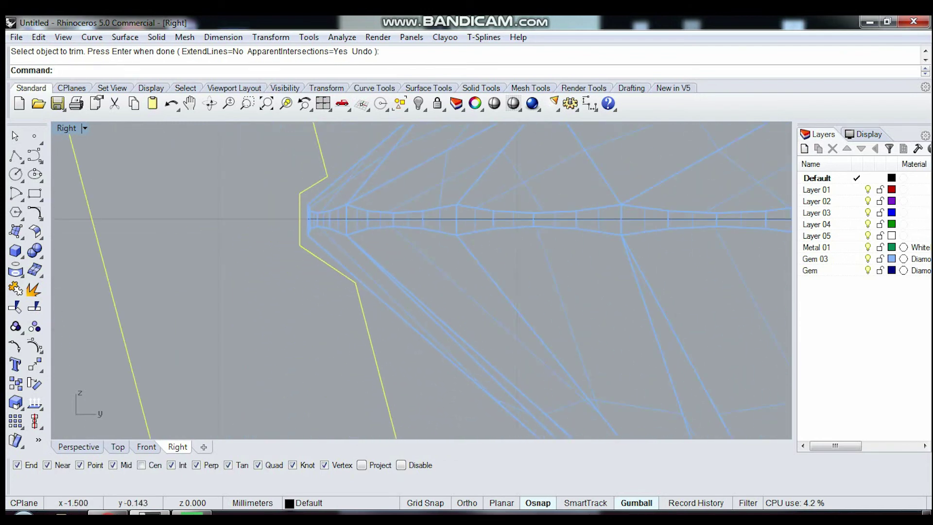
scroll(357, 280, down, 3)
scroll(357, 281, down, 2)
text(Join)
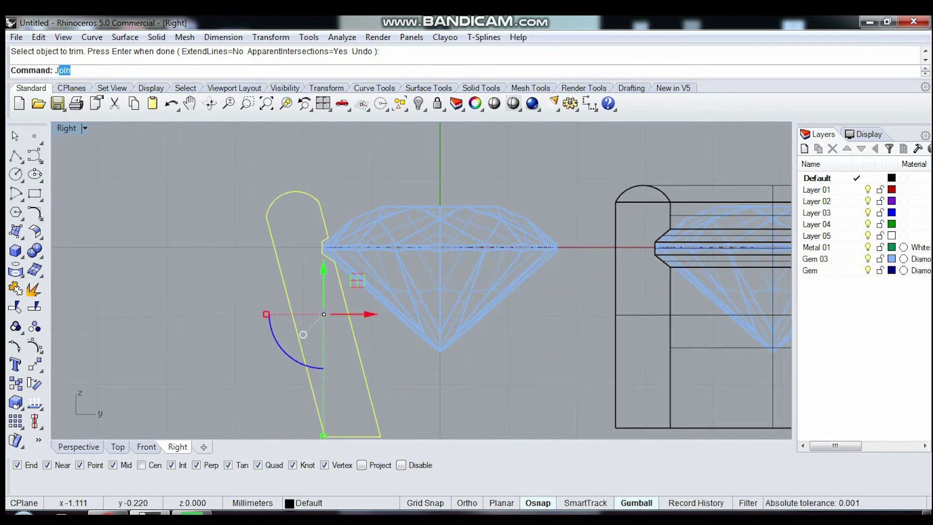
Join the profile pieces and revolve them a full circle around a vertical axis from the origin
key(Return)
scroll(368, 204, down, 3)
right_click(357, 68)
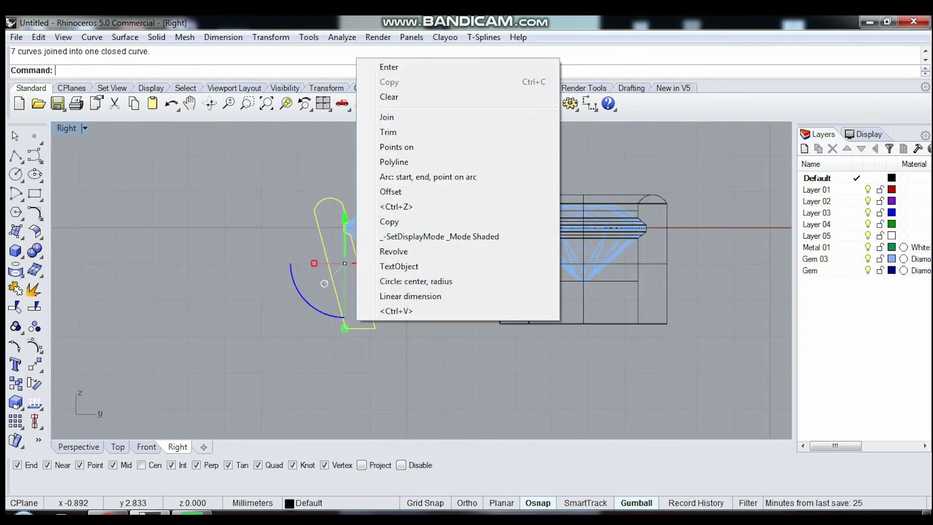
click(125, 37)
click(145, 112)
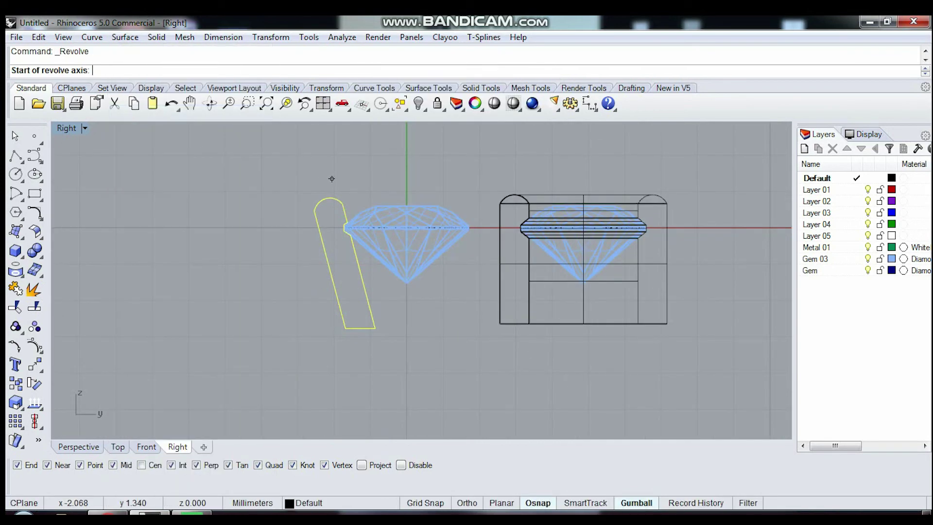
text(0)
key(Return)
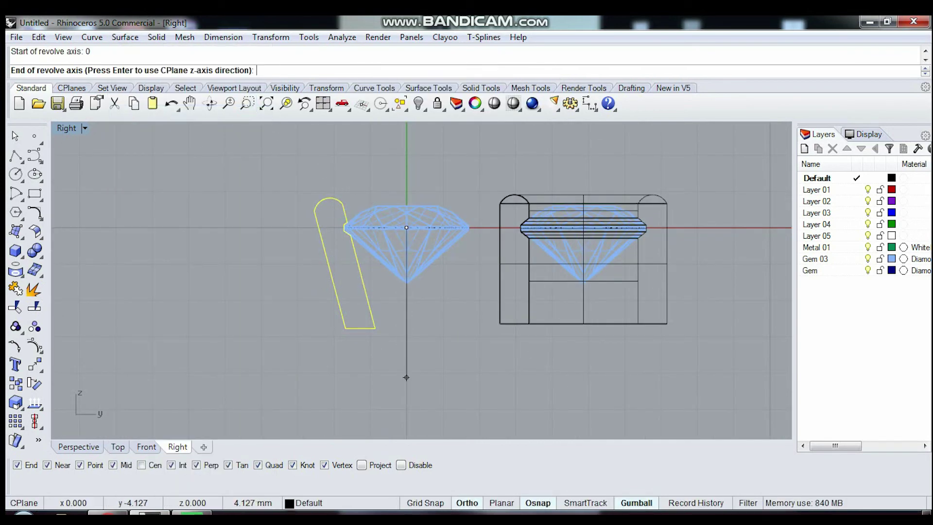
click(406, 375)
click(220, 70)
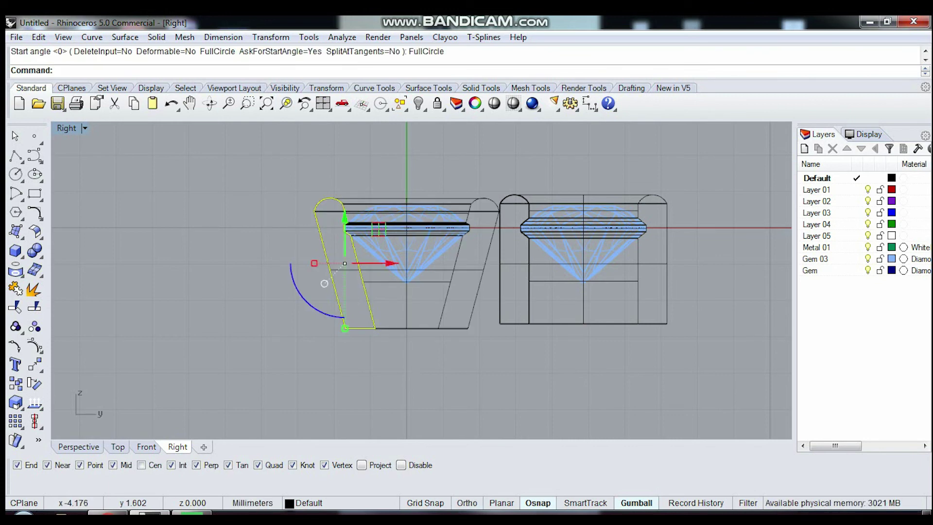
Deselect the new bezel, restore the four-viewport layout and maximize Perspective
key(Escape)
key(ctrl+m)
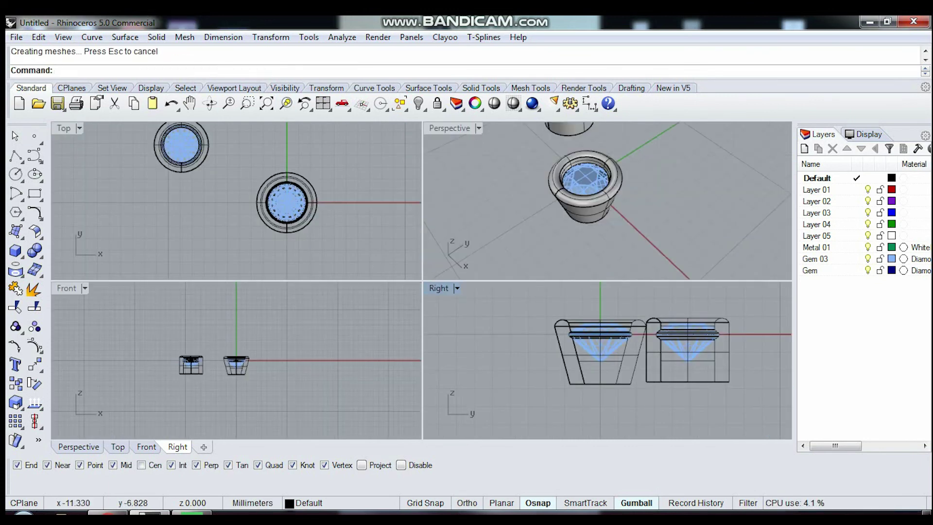
double_click(450, 127)
Orbit the Perspective view and shift the left bezel forward to compare both settings
scroll(418, 272, down, 3)
right_drag(418, 272, 370, 253)
click(362, 252)
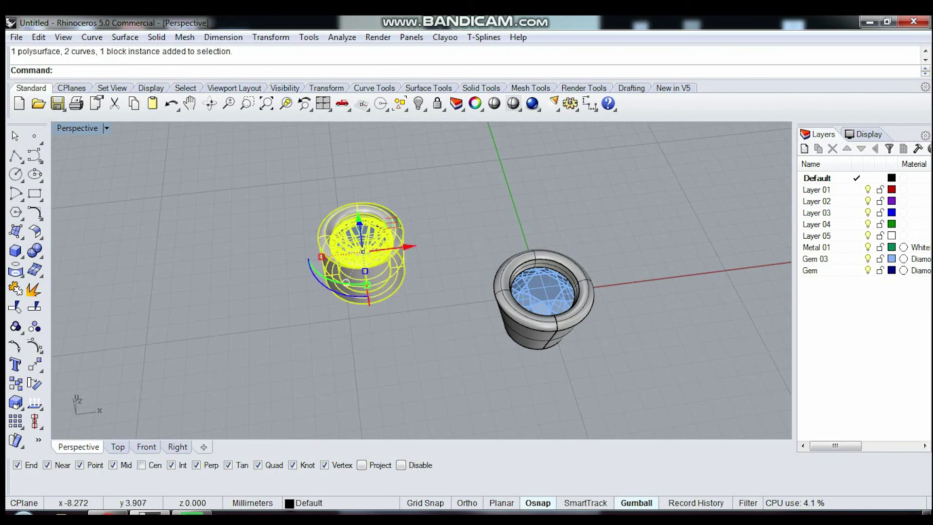
right_drag(437, 291, 486, 272)
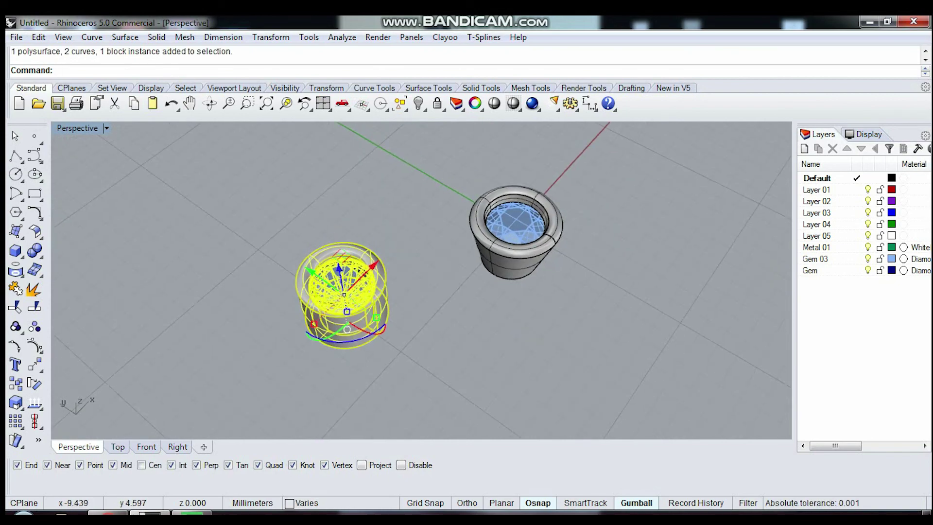
drag(333, 292, 401, 335)
mouse_move(418, 272)
right_down()
mouse_move(370, 204)
mouse_move(428, 291)
mouse_move(437, 331)
right_up()
key(Escape)
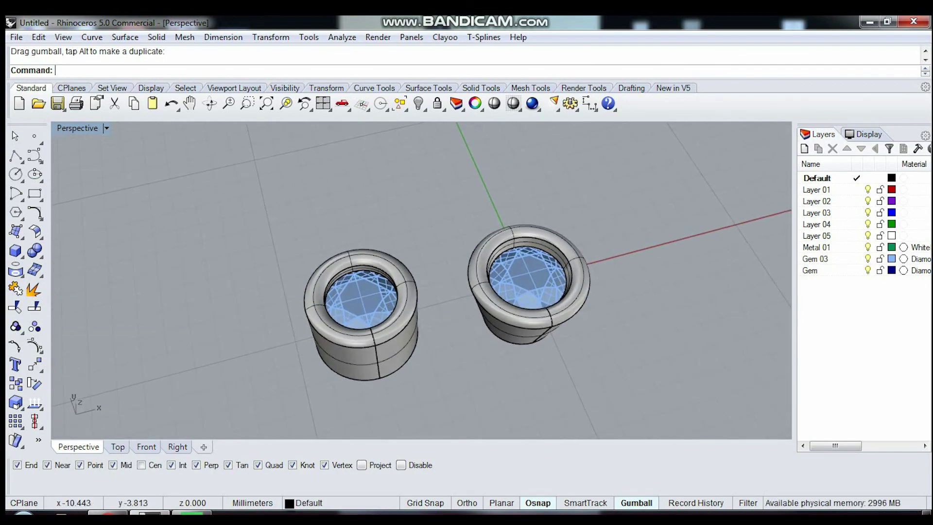
Open Bandicam's main window from the hidden system tray icons
click(808, 519)
click(786, 453)
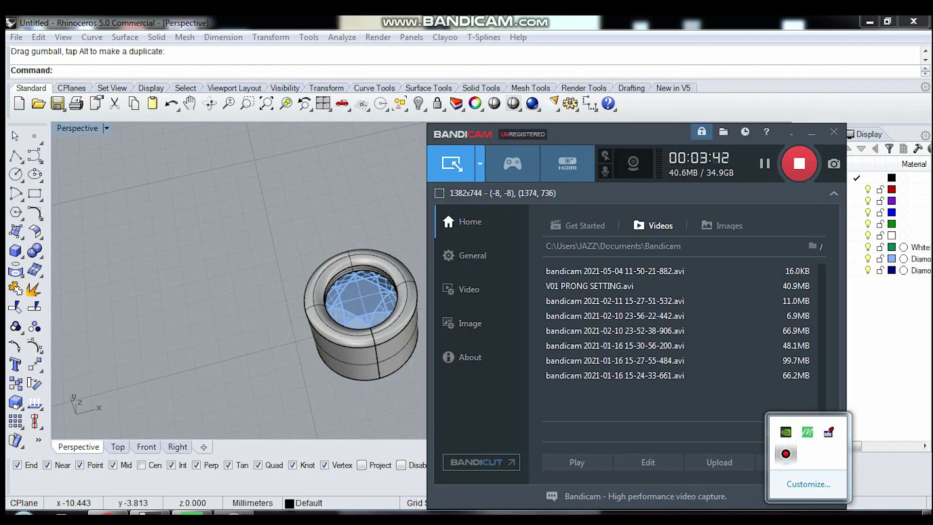